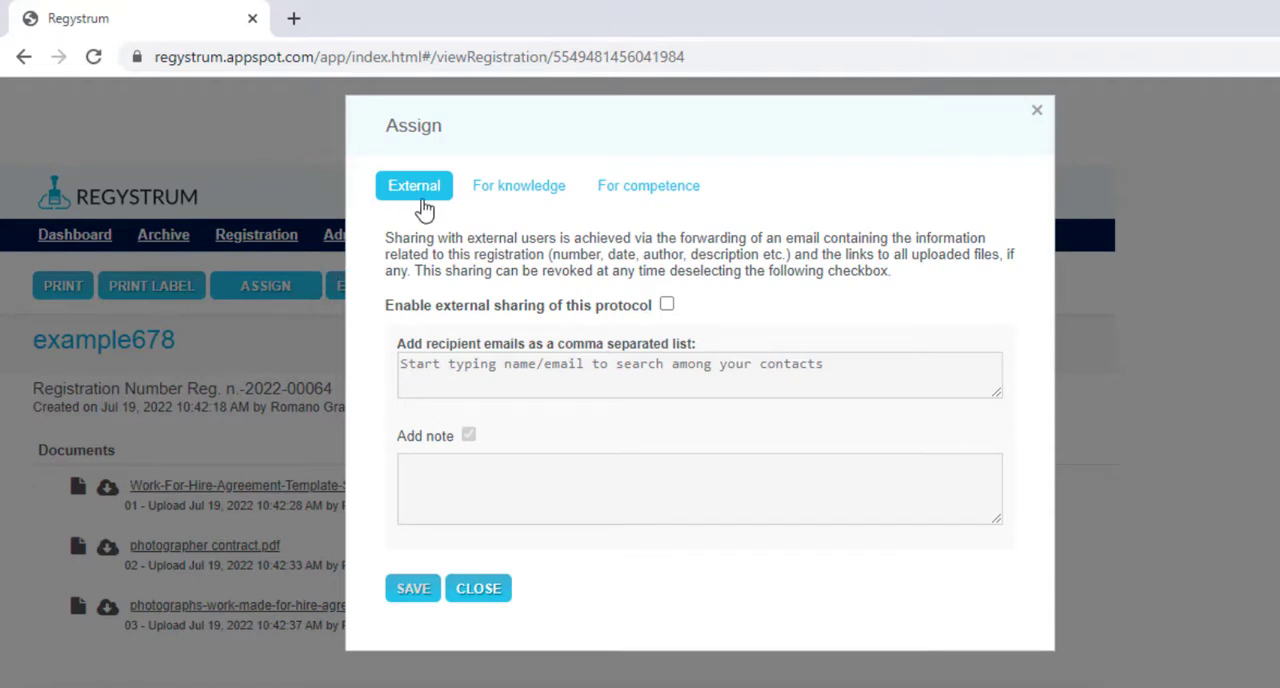
click(551, 202)
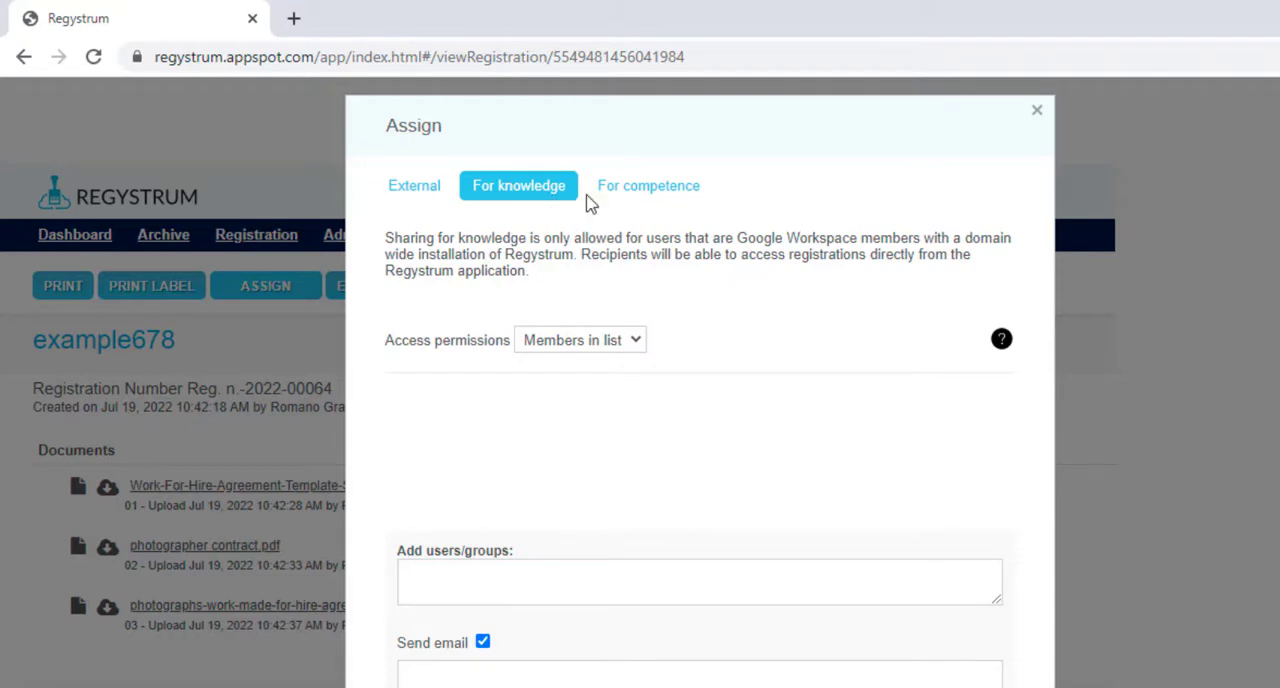
click(638, 204)
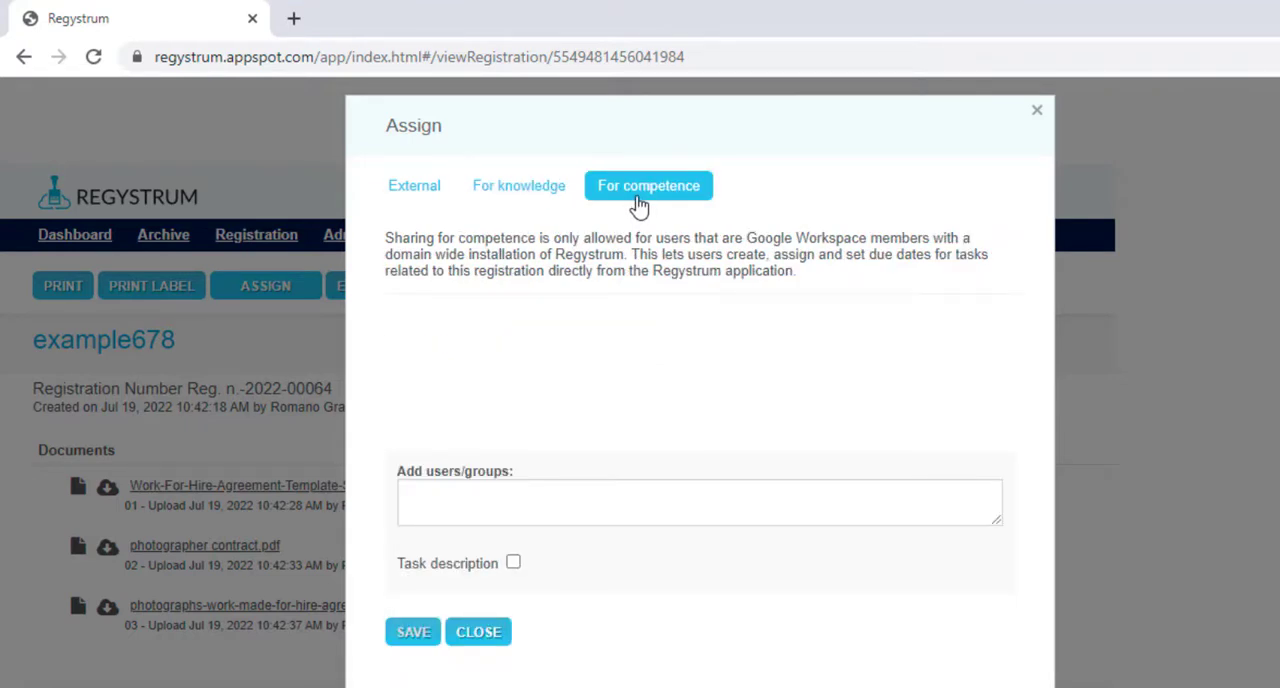
- Enable external sharing of this protocol and enter the external recipient's e-mail address
click(410, 199)
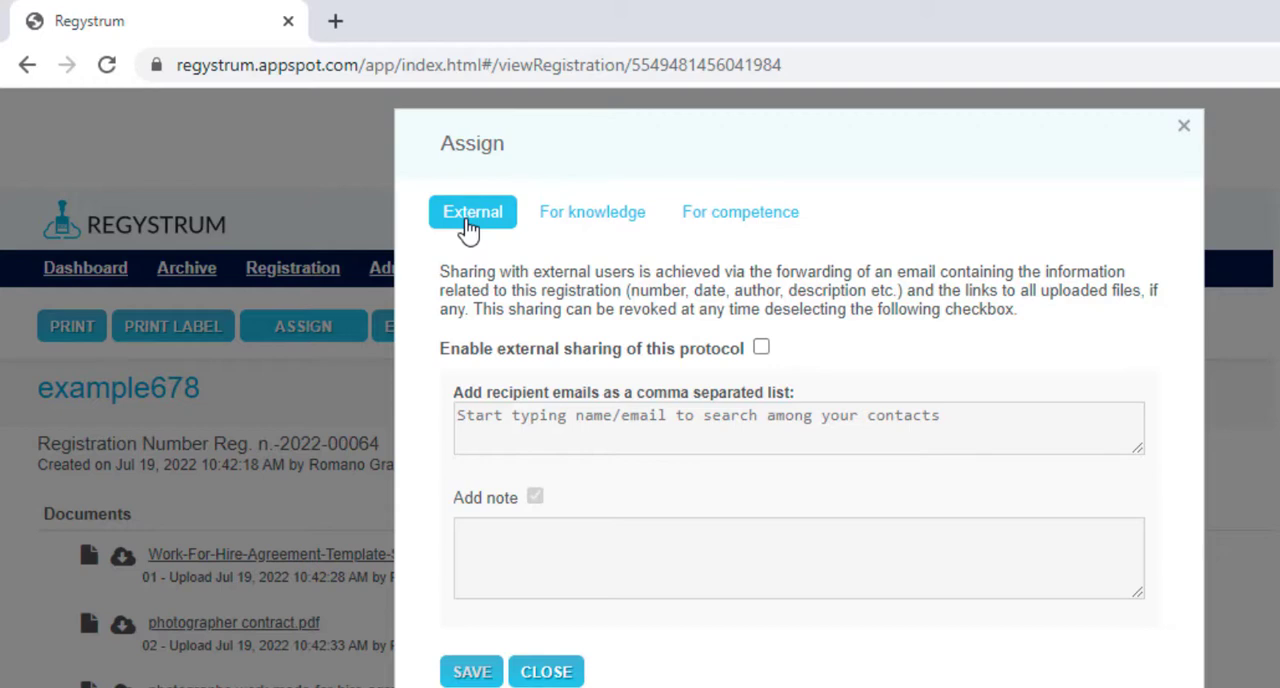
click(762, 348)
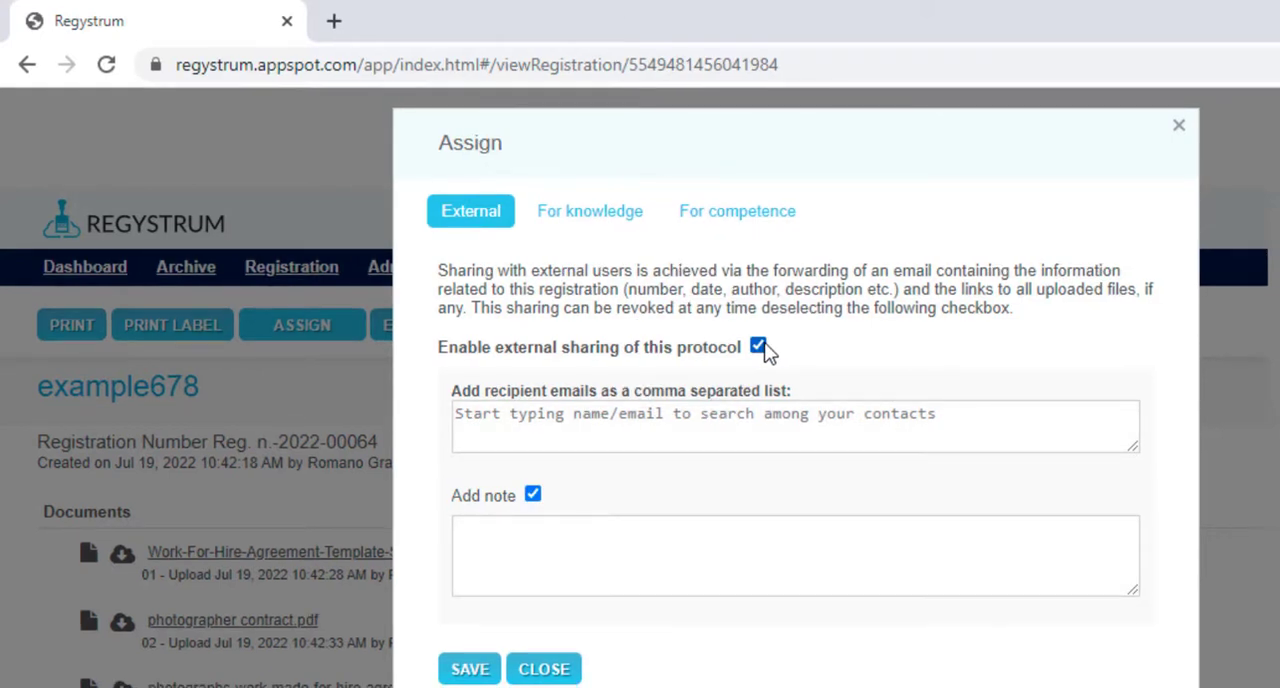
click(760, 422)
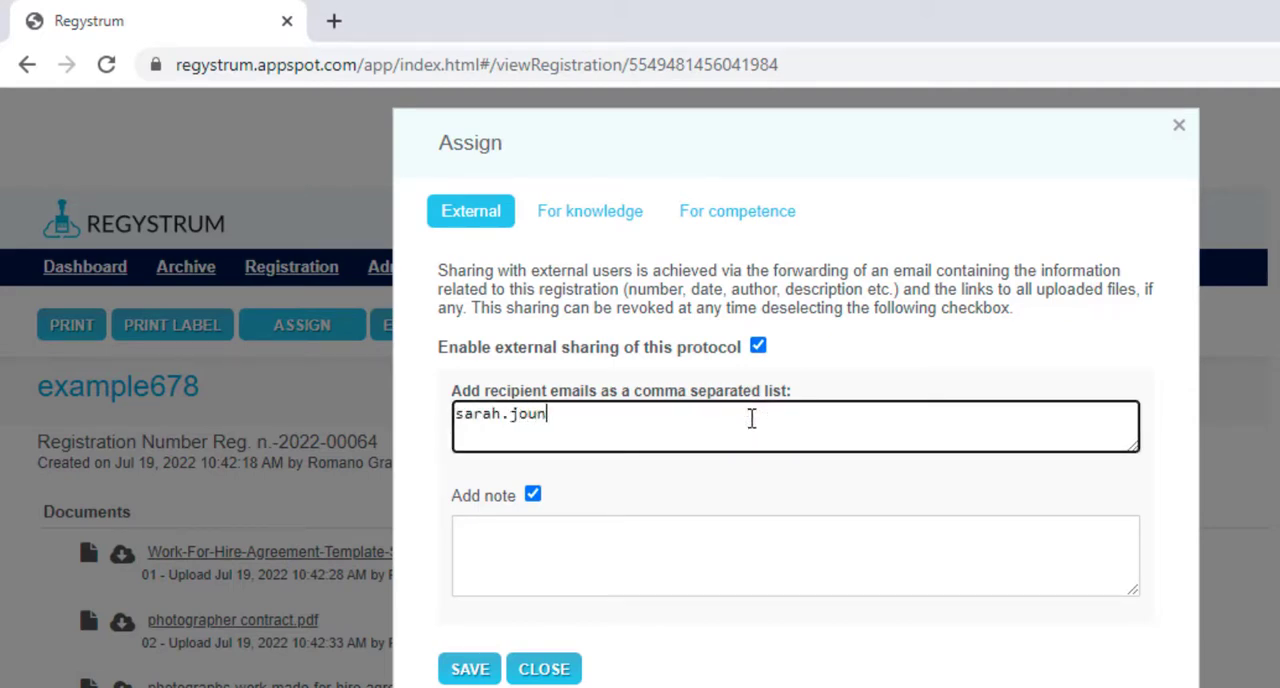
- Add the note "Hello, this is being shared with you" to the external sharing and save it
click(731, 534)
text(He)
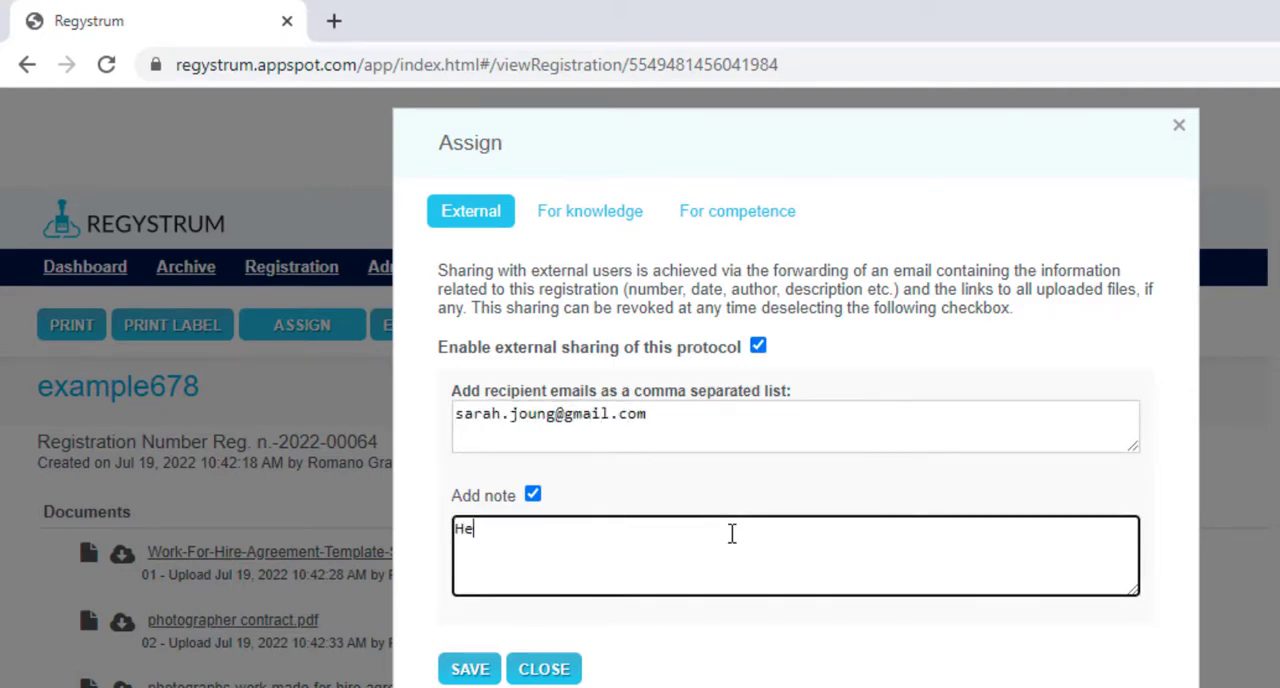
text(llo, this is be)
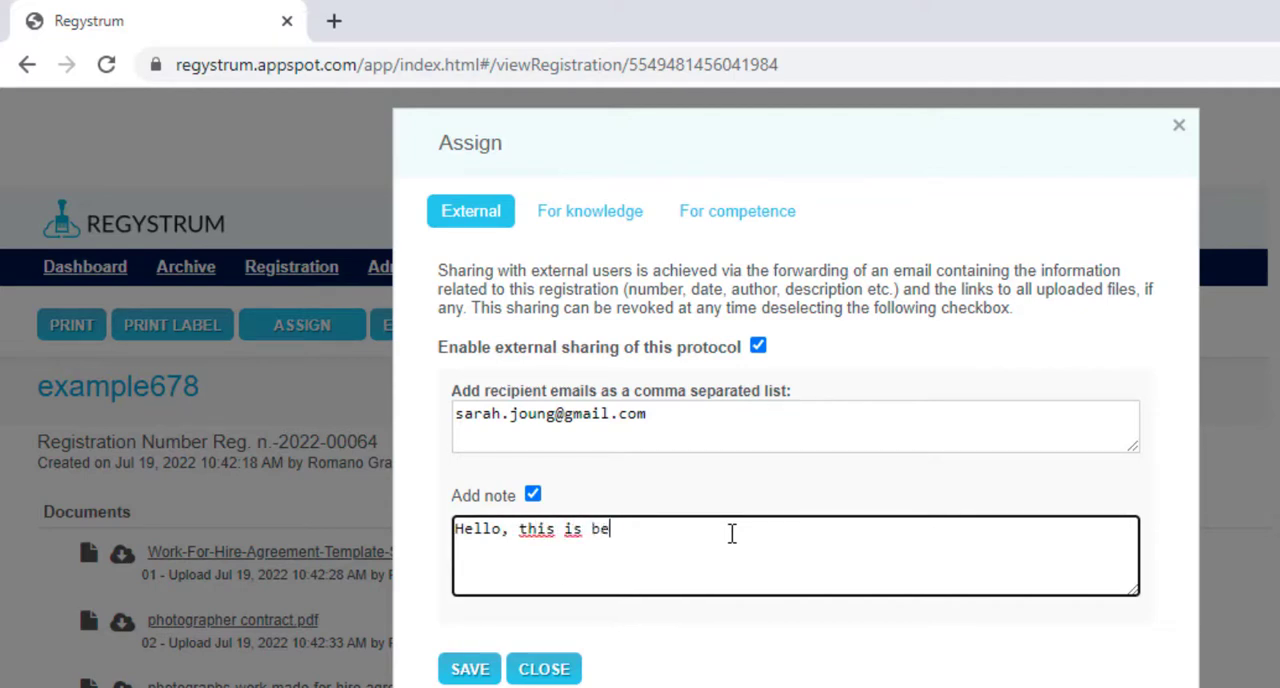
text(ing shared with y)
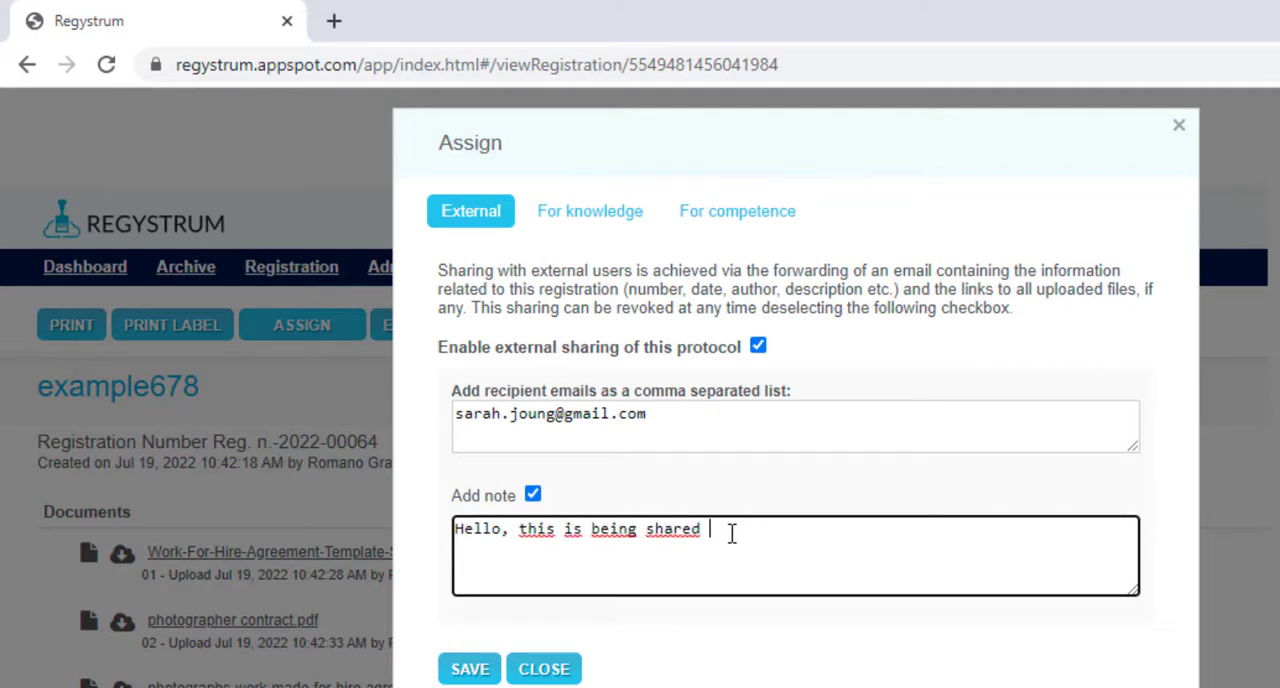
text(ou)
click(469, 669)
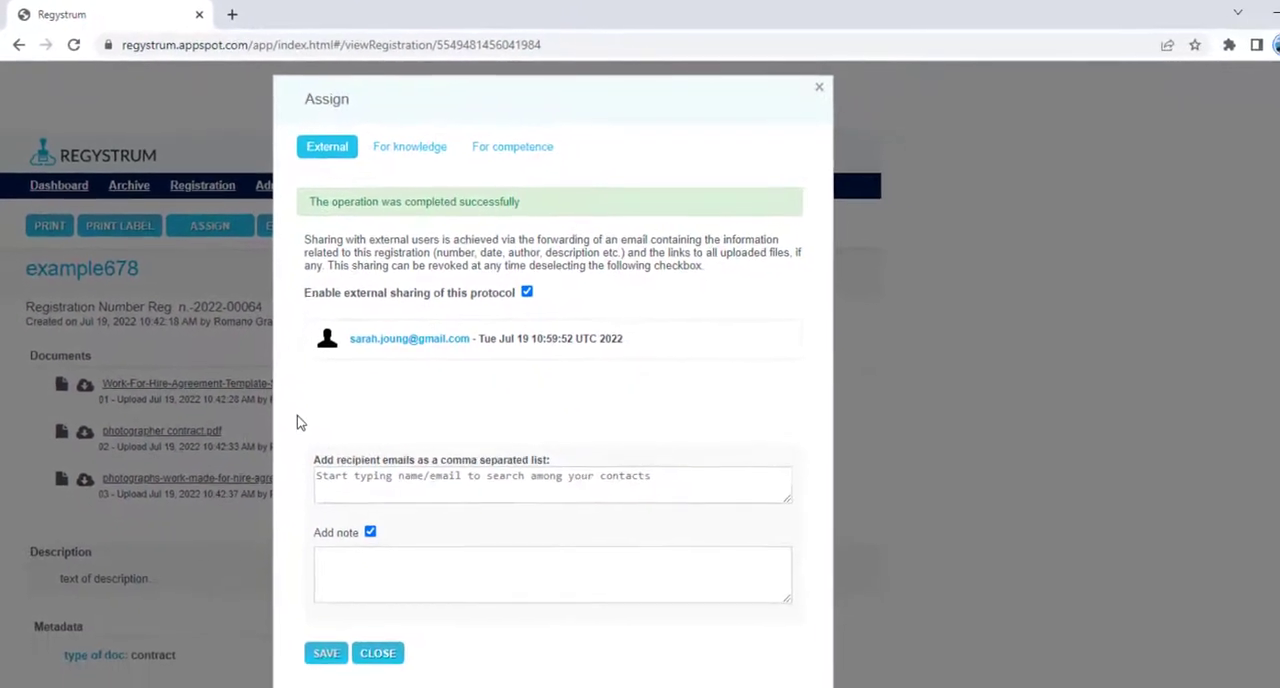
- Set the access permissions for knowledge sharing to All users and save
click(396, 147)
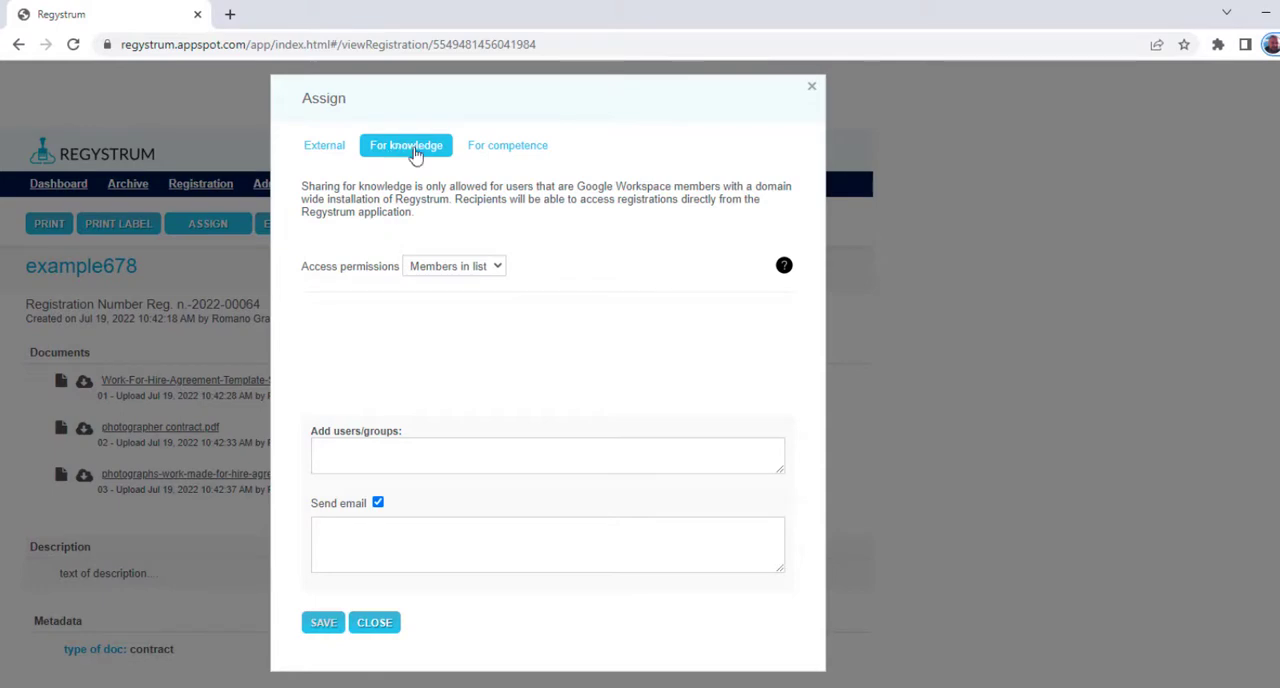
click(497, 268)
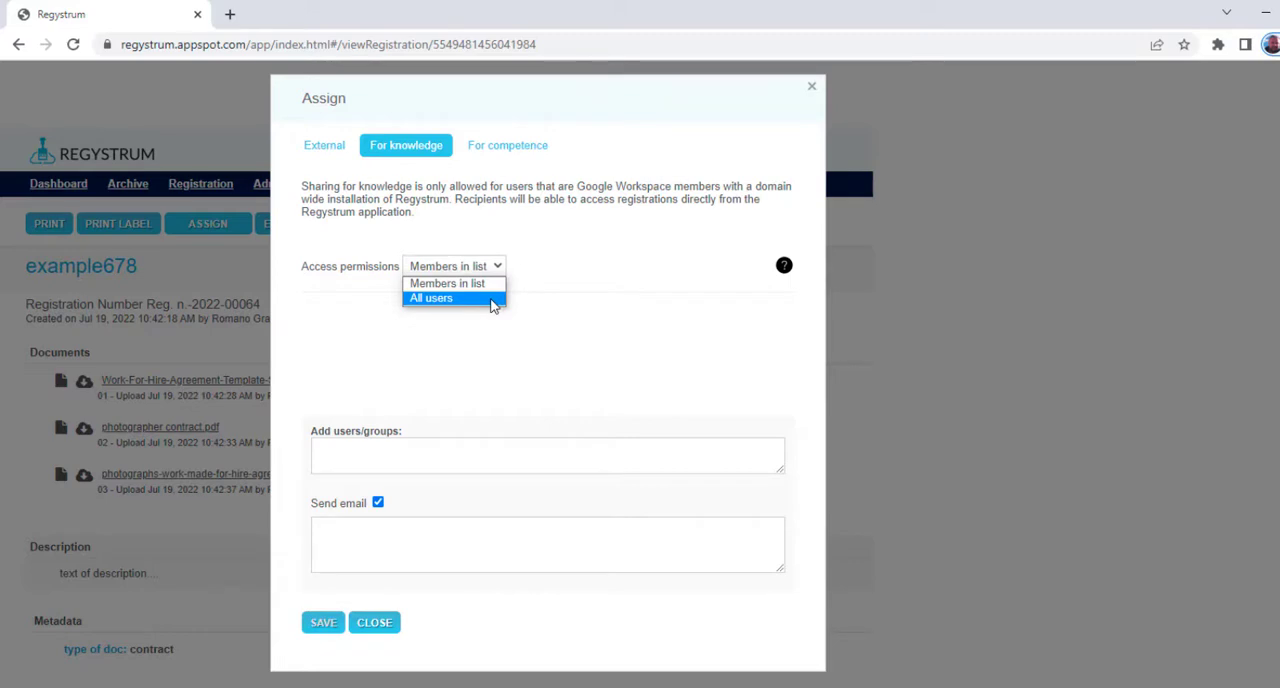
click(493, 300)
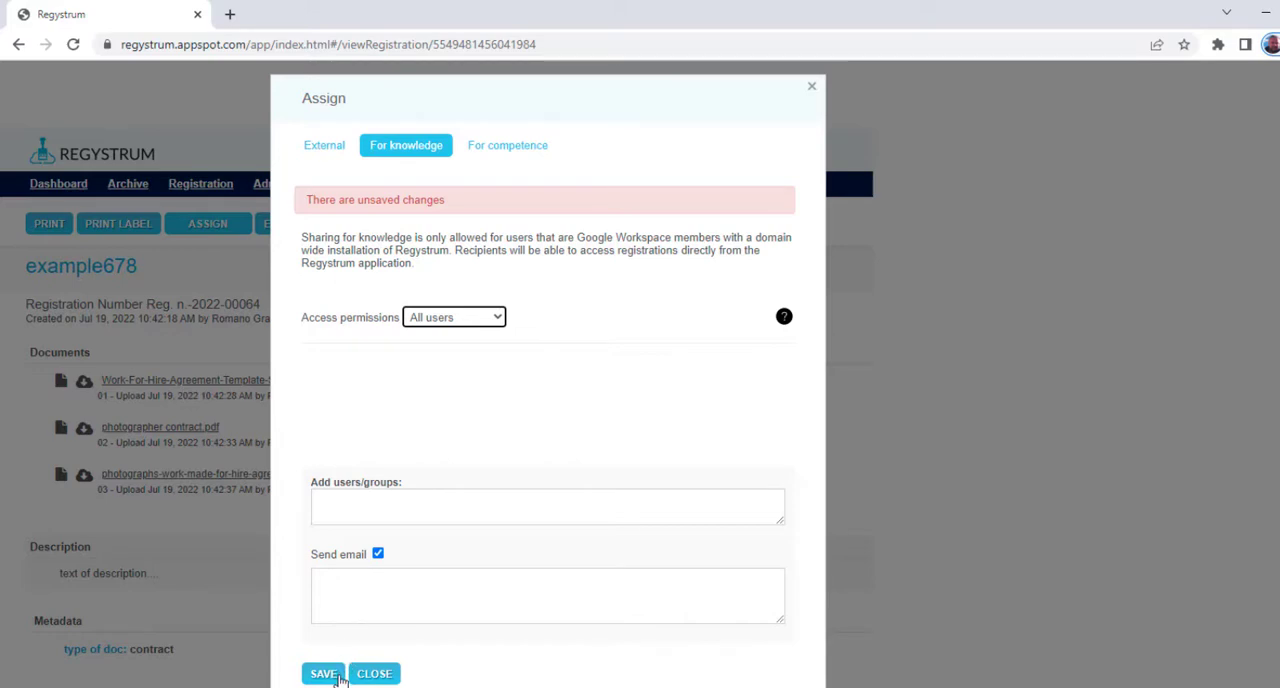
click(340, 677)
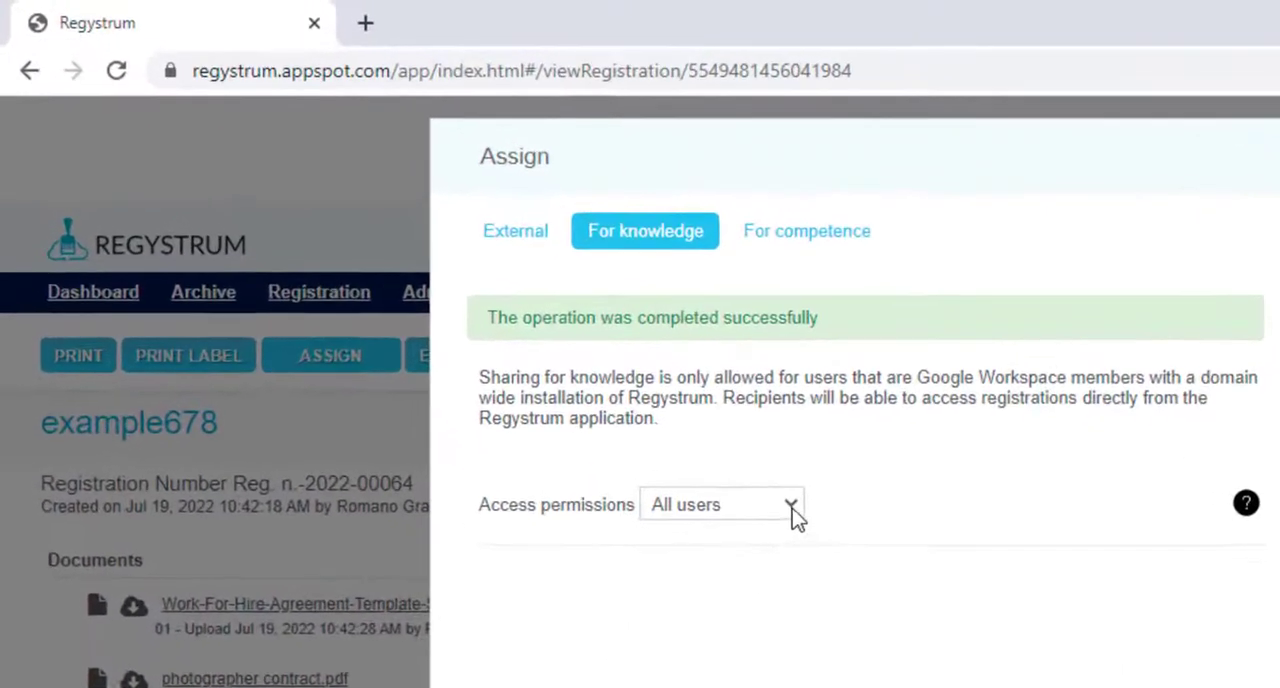
- Set the knowledge sharing permissions to Members in list and add the Accounting group as recipient
click(606, 389)
click(822, 556)
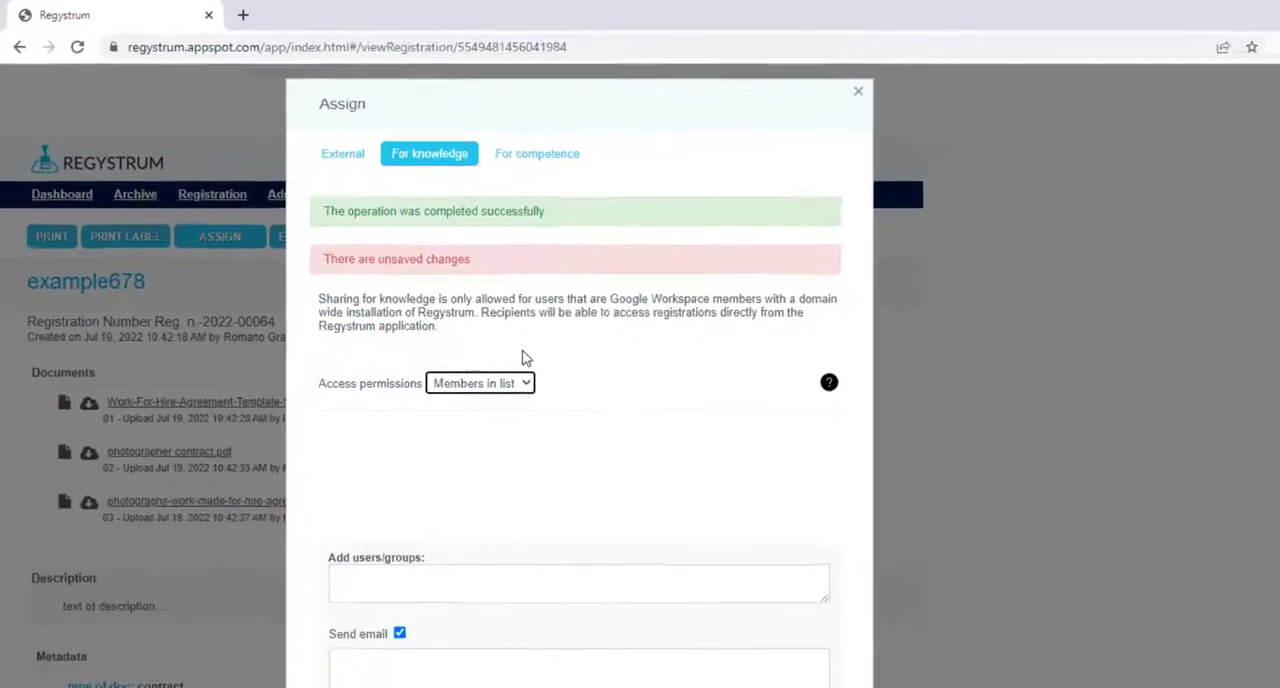
click(441, 577)
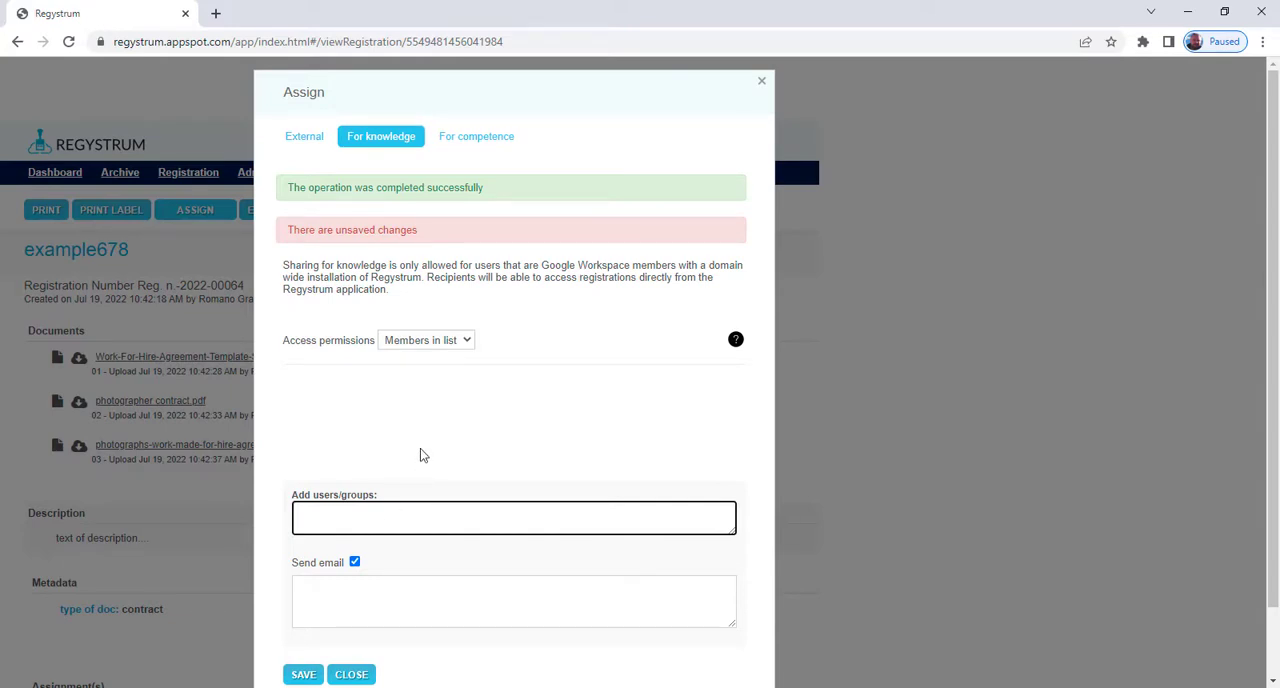
text(acc)
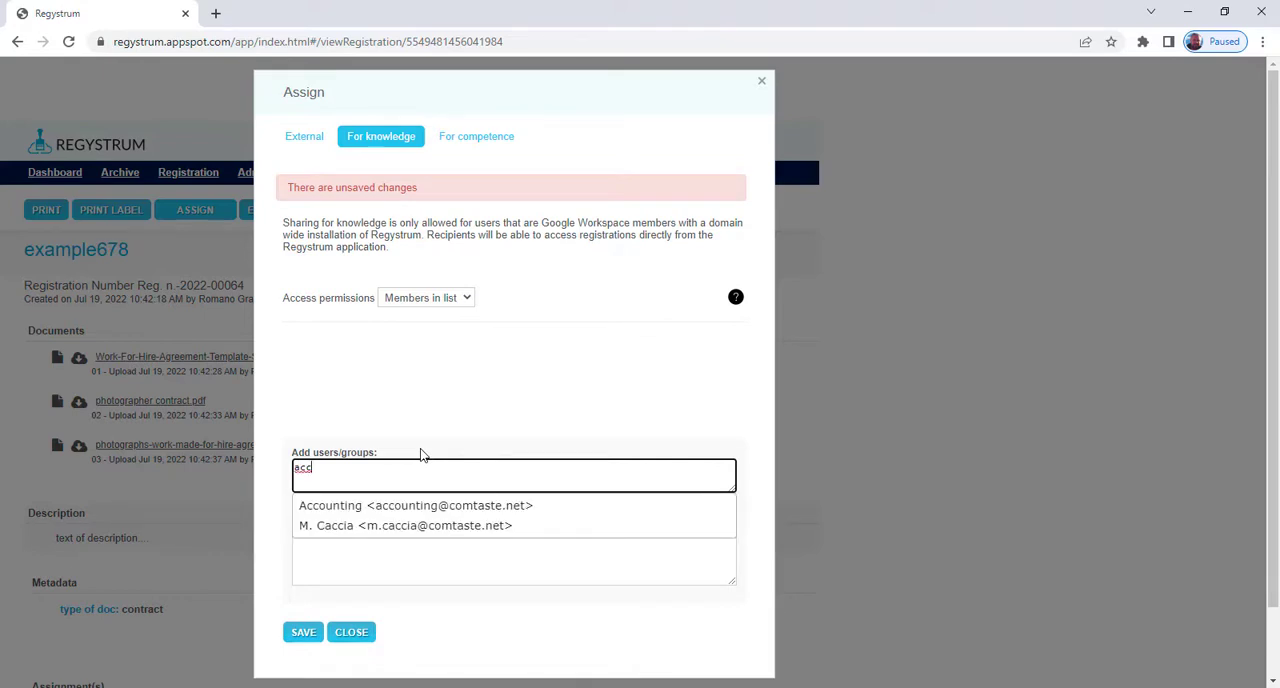
click(422, 510)
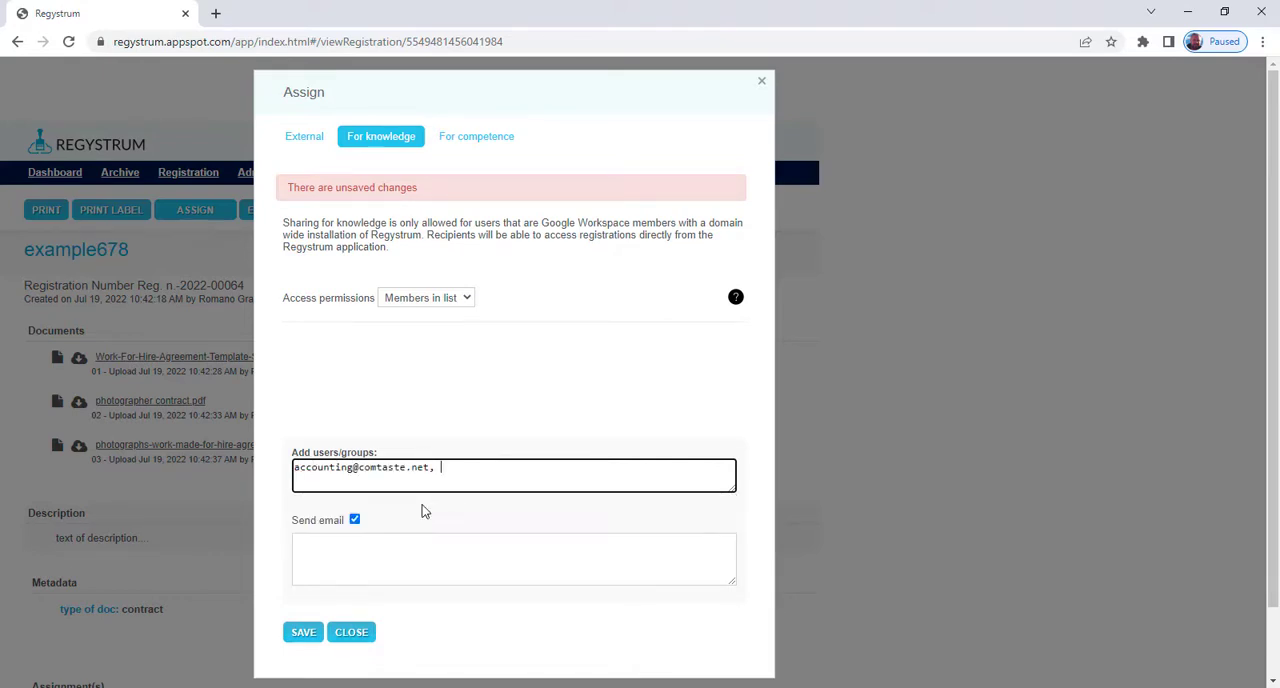
- Write the e-mail message "this is for you" for the knowledge recipients and save the sharing
click(428, 556)
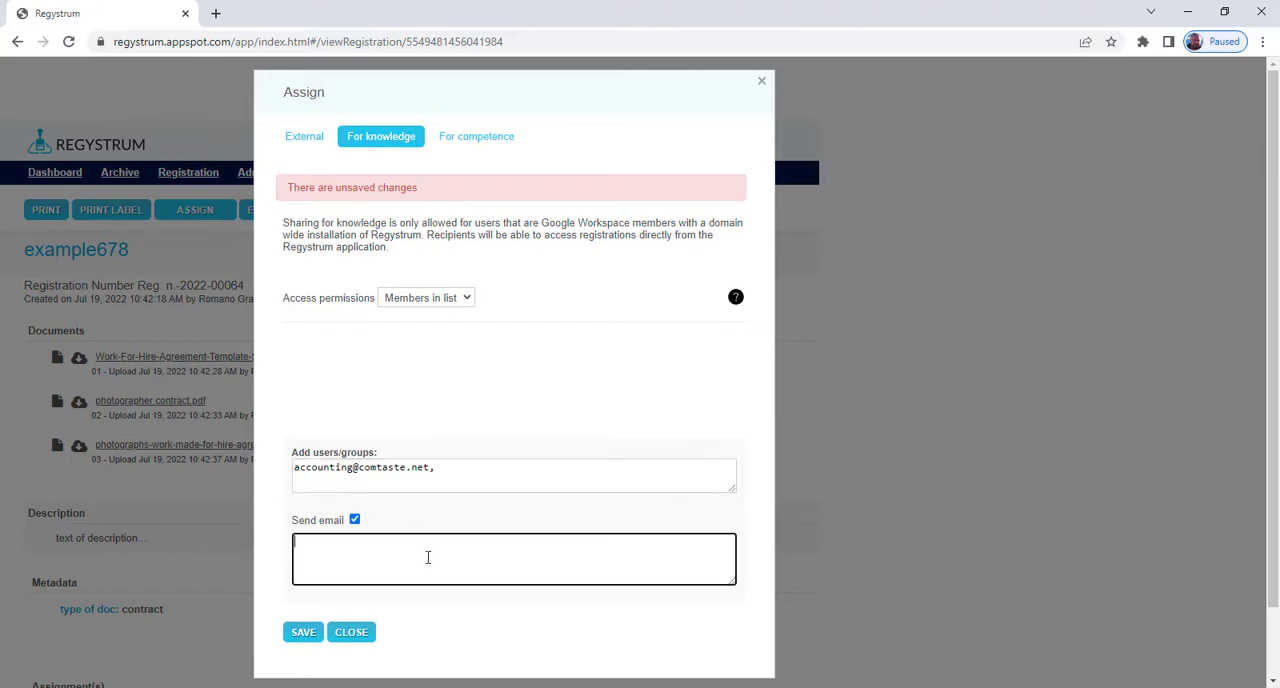
text(this is )
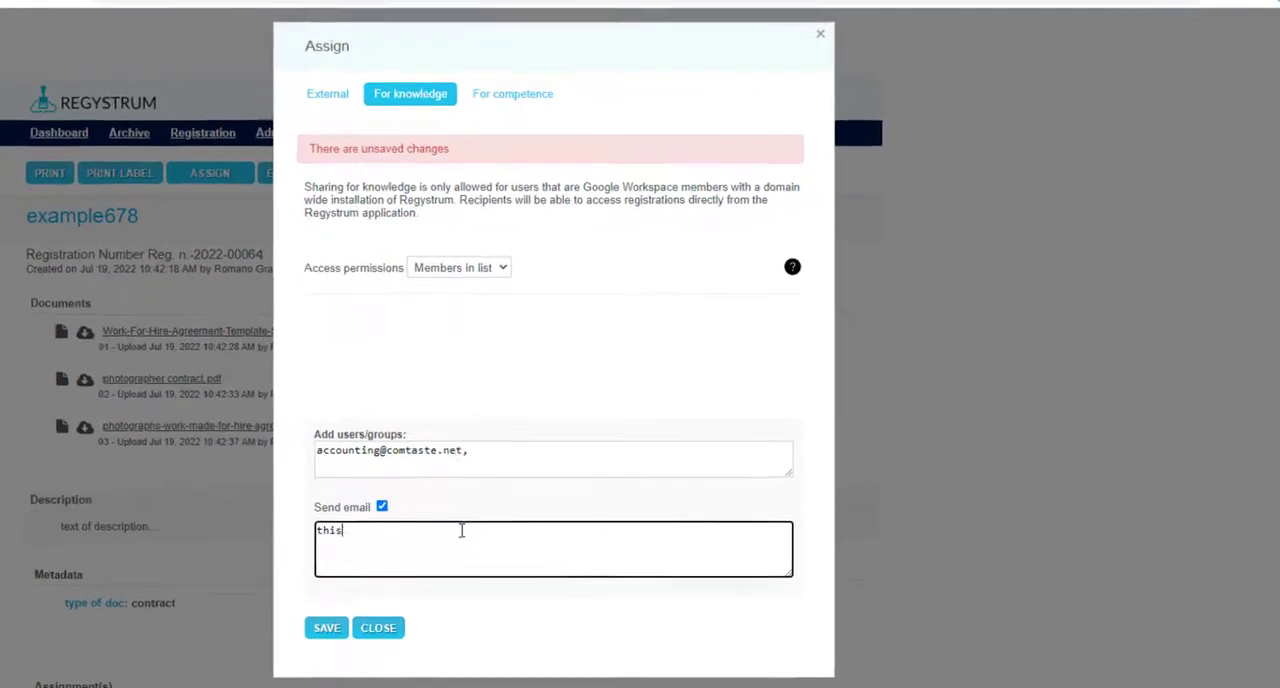
text(for you)
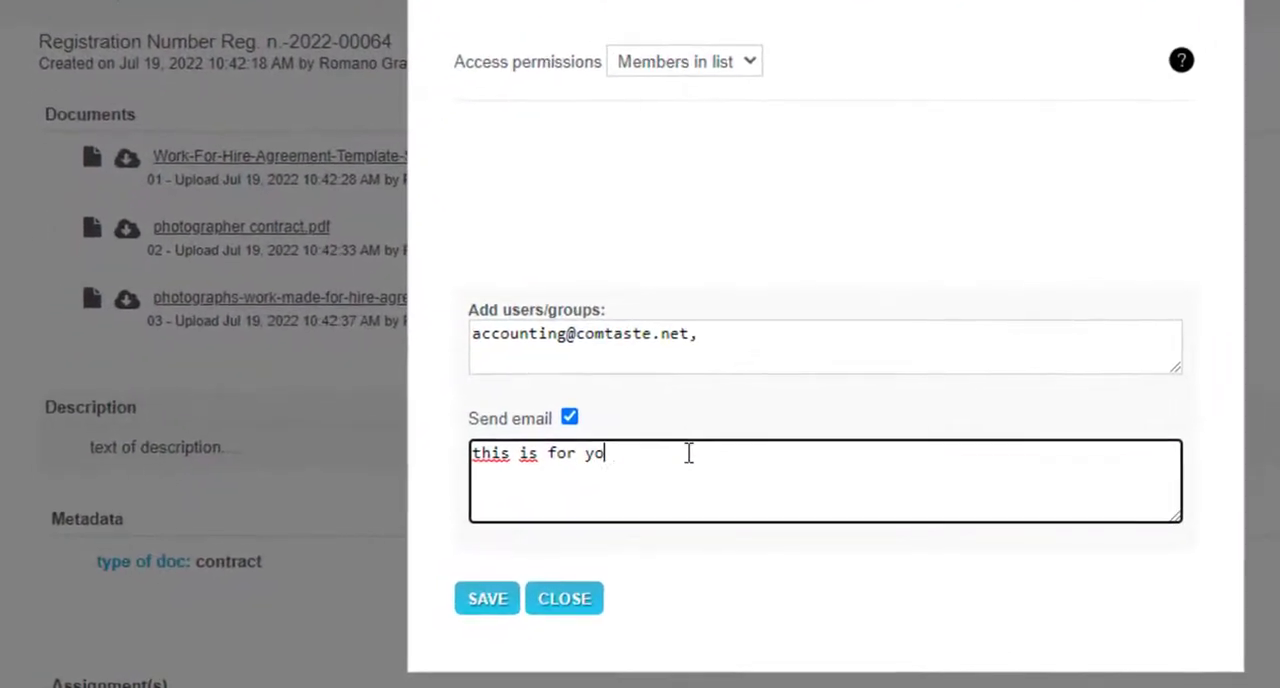
click(499, 597)
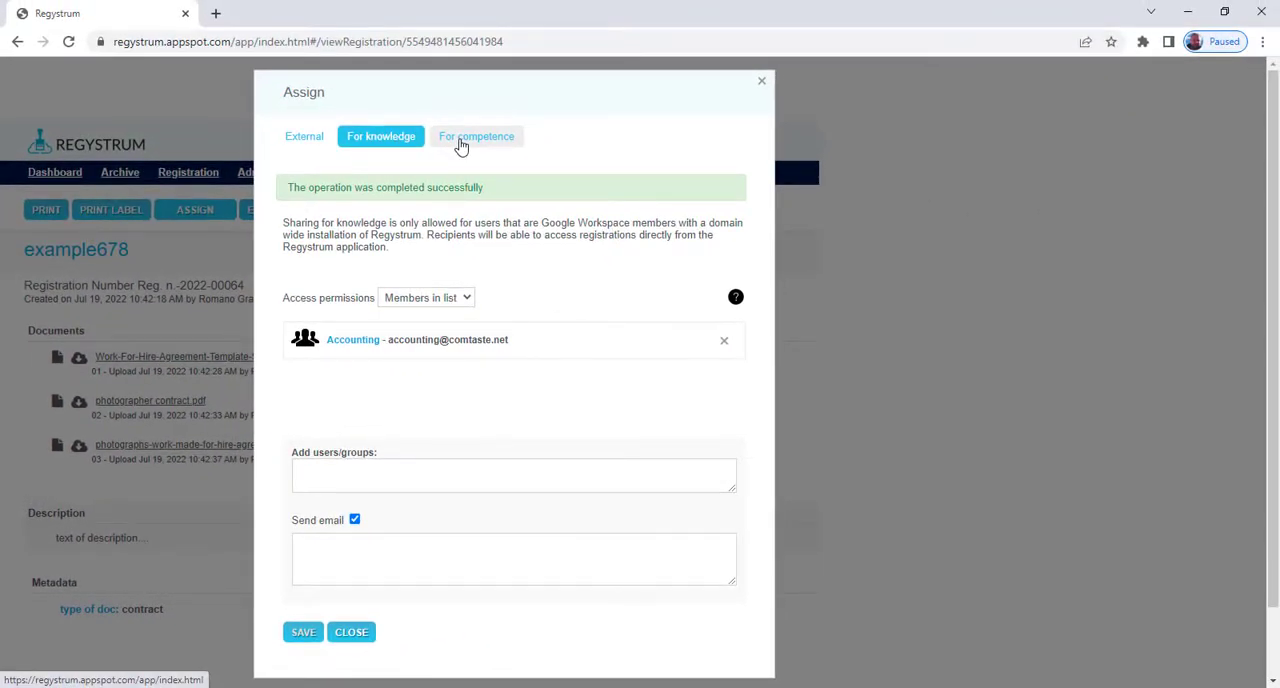
- Add the Customer care group and an individual colleague as assignees for competence
click(461, 140)
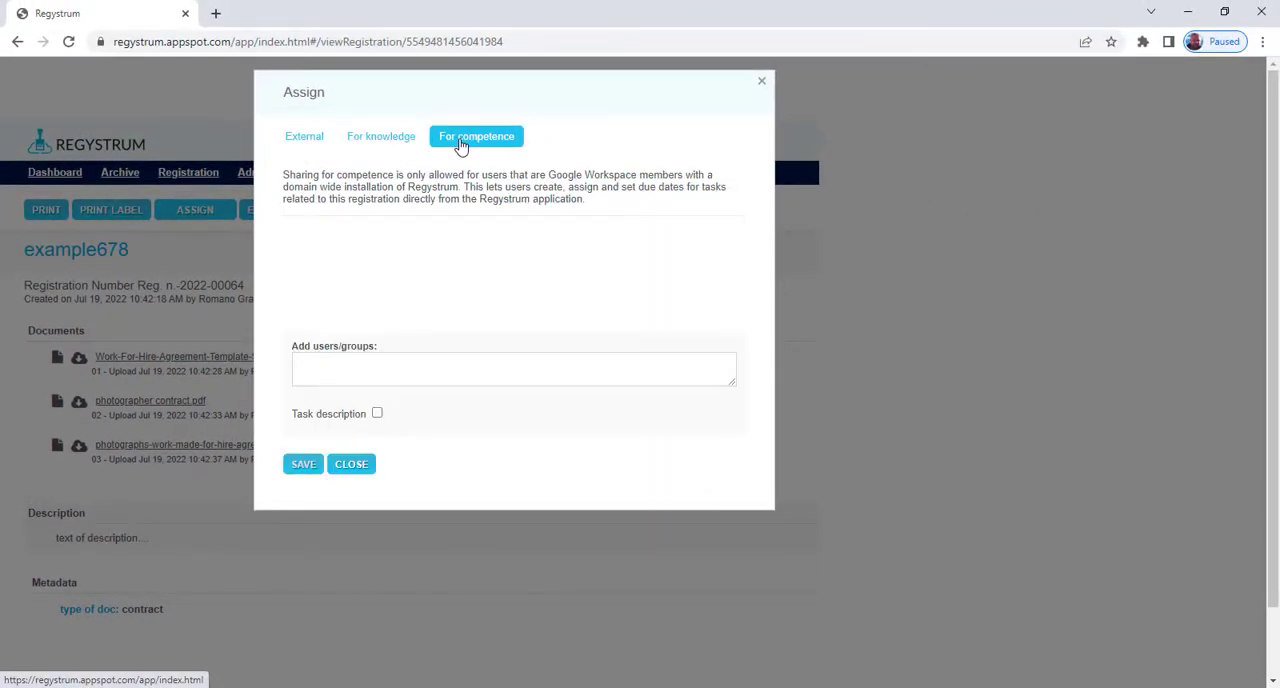
click(392, 362)
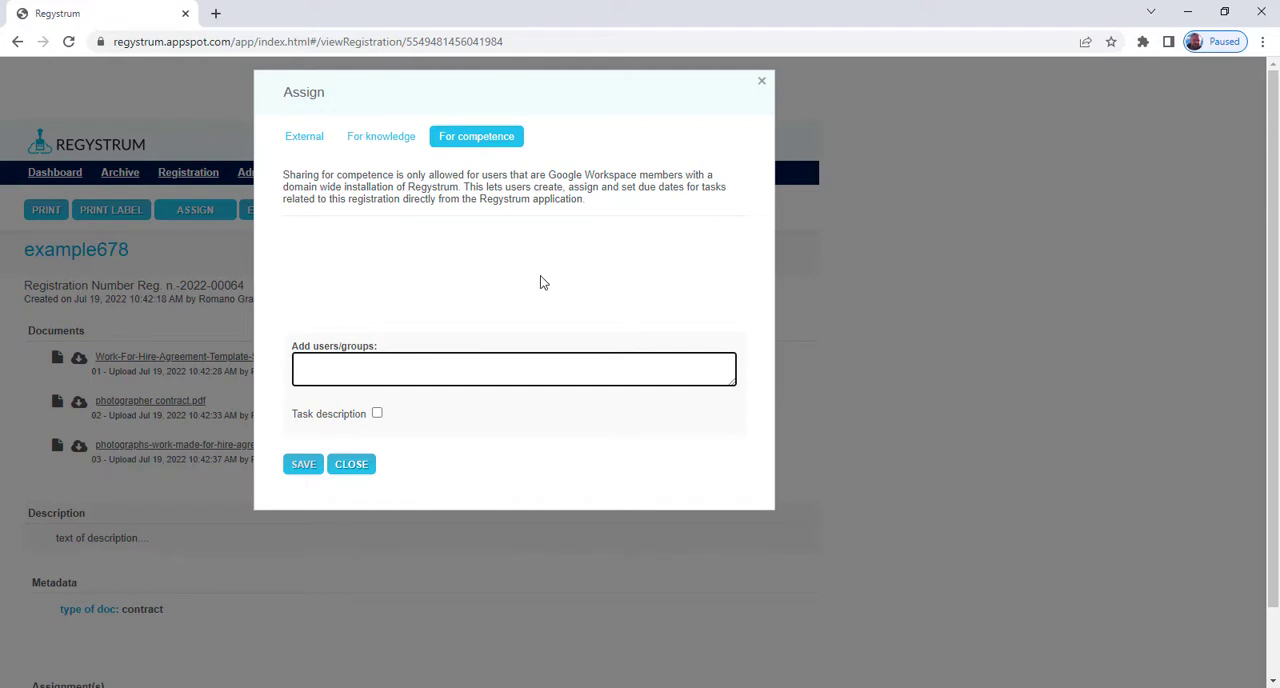
text(cust)
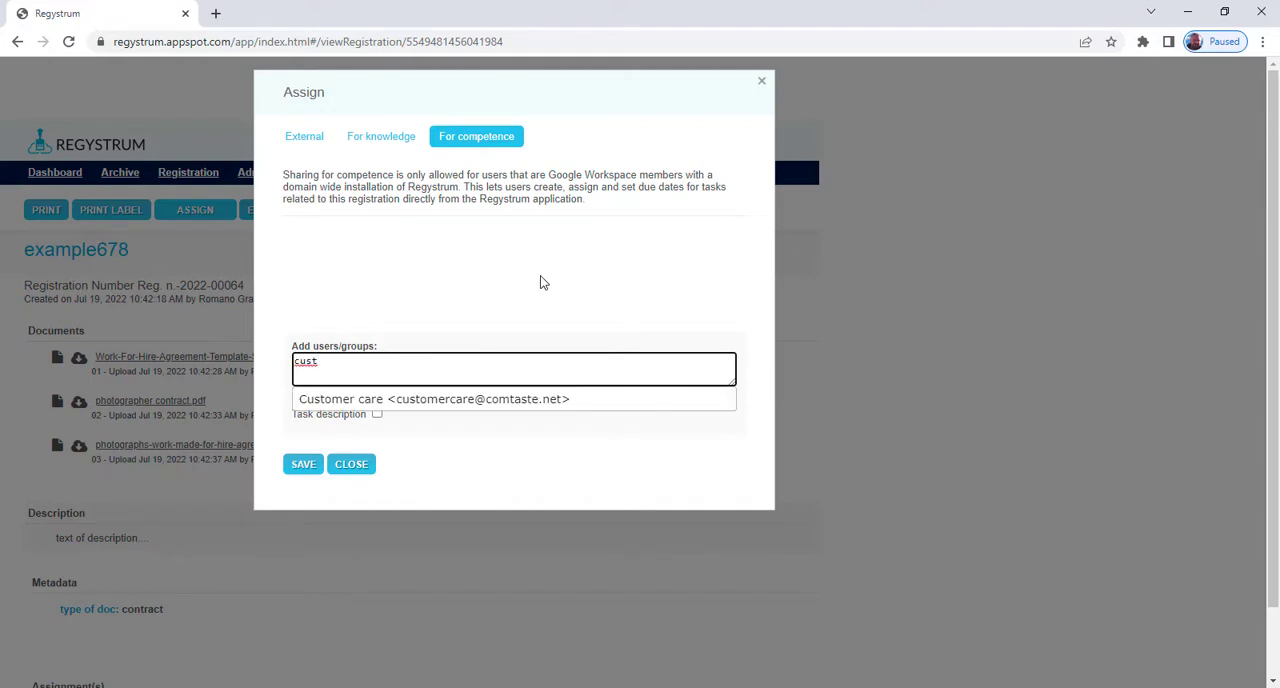
click(453, 405)
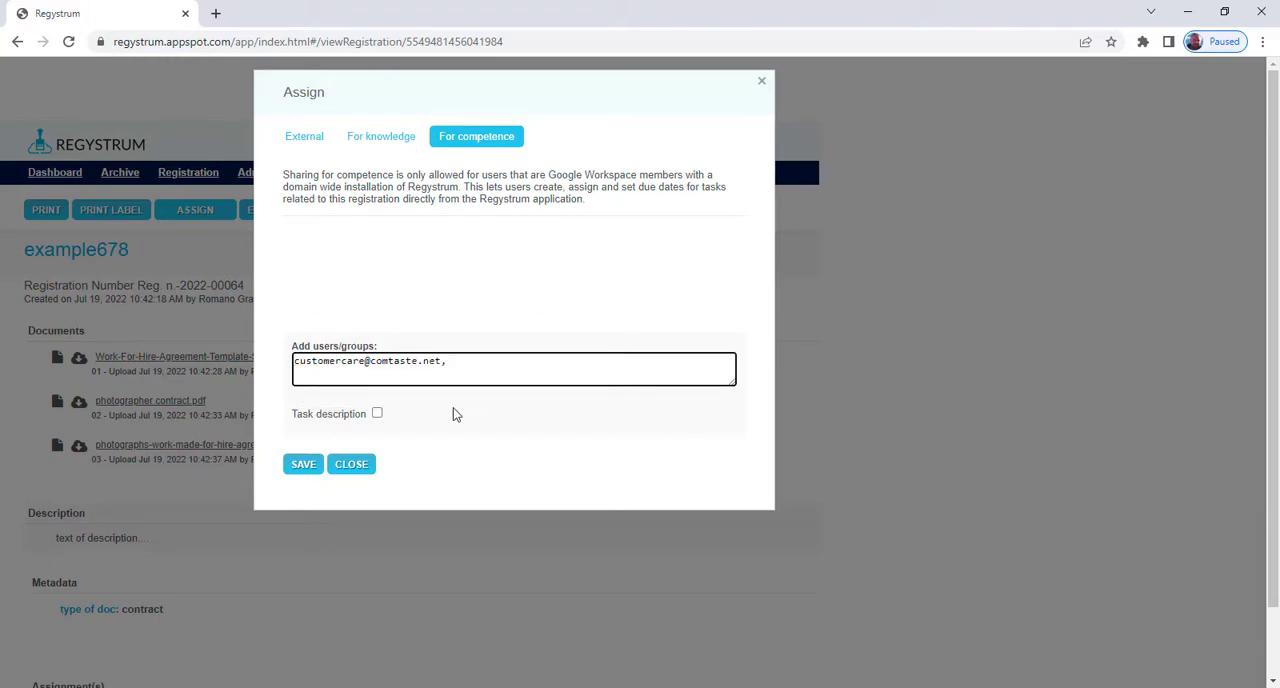
text(ewil)
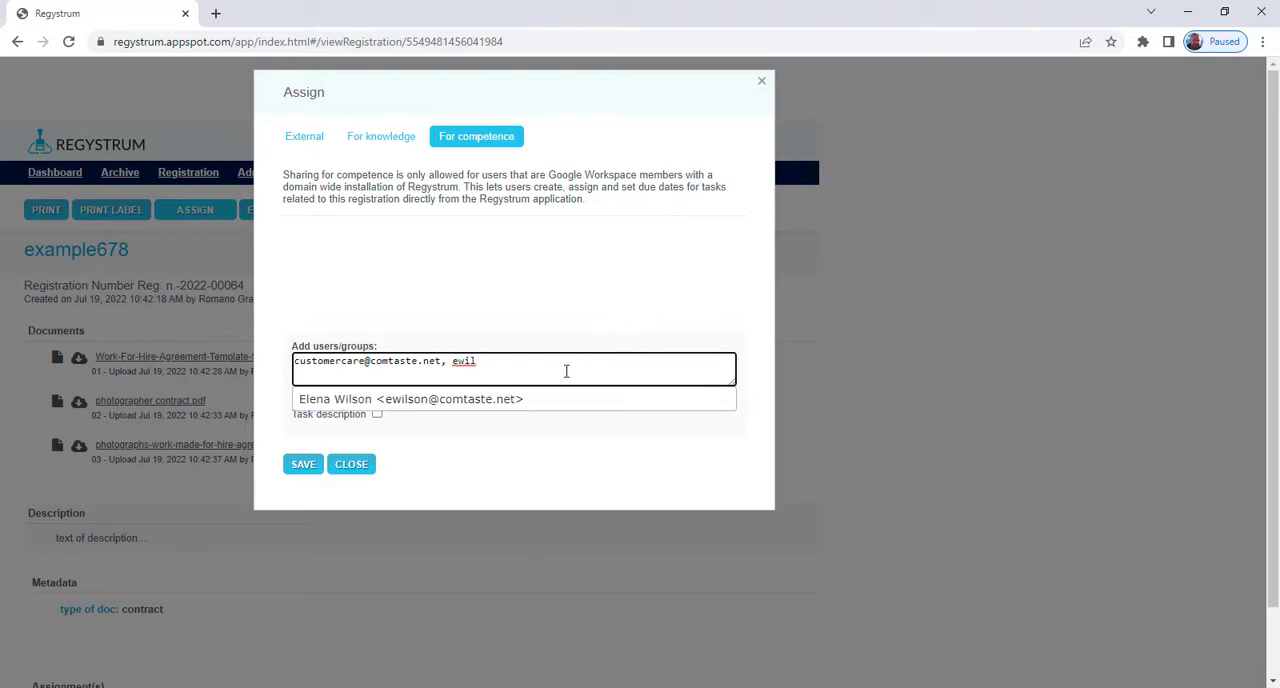
click(504, 400)
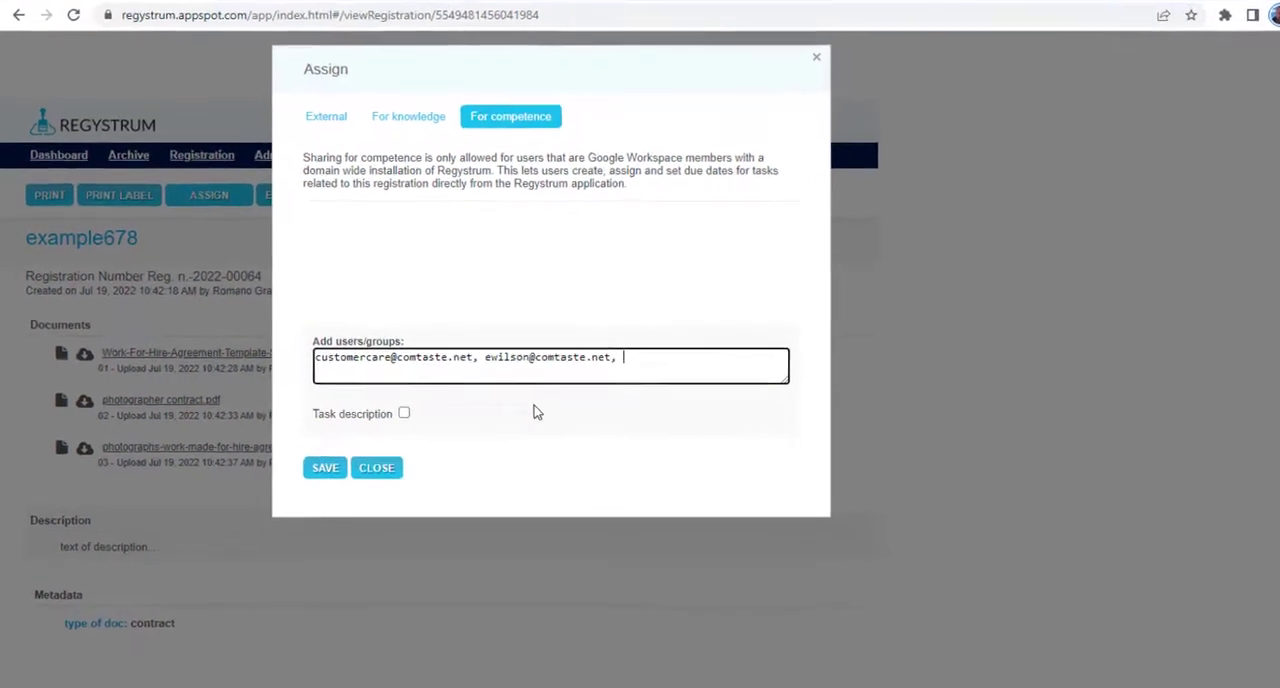
- Add a task due 31-07-2022 with description "Please take good care of...." to the competence assignment, save it and close the dialog
click(428, 413)
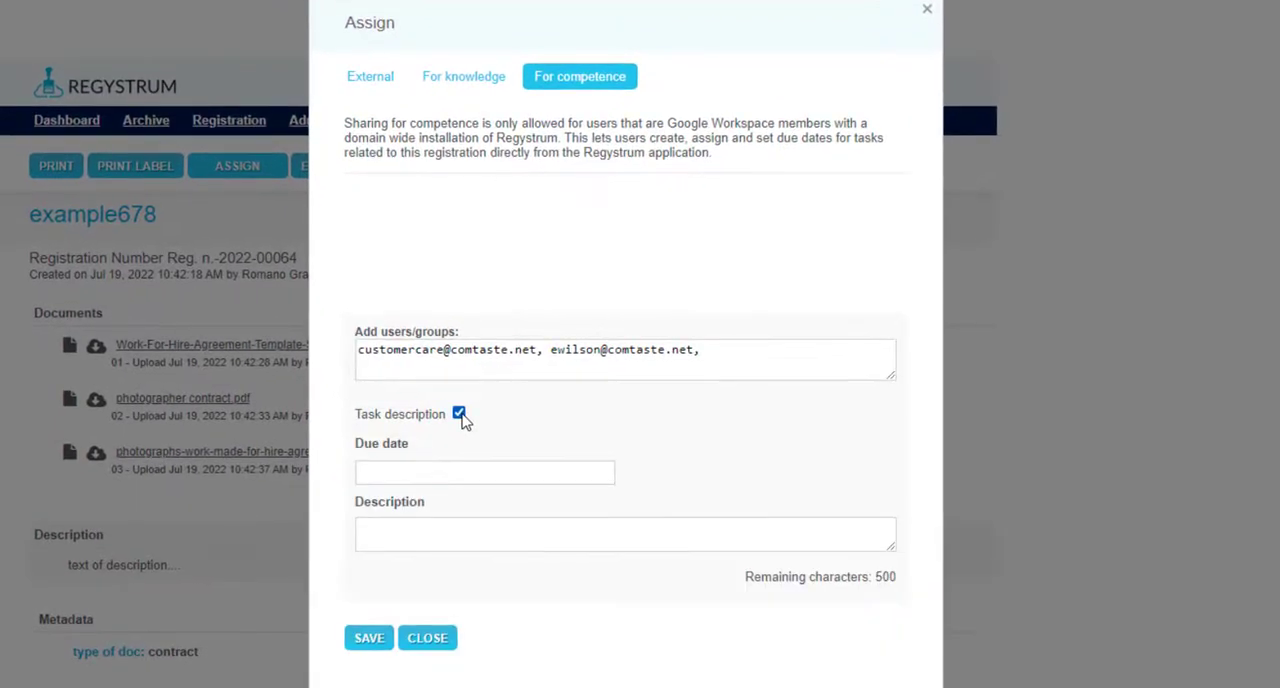
click(452, 470)
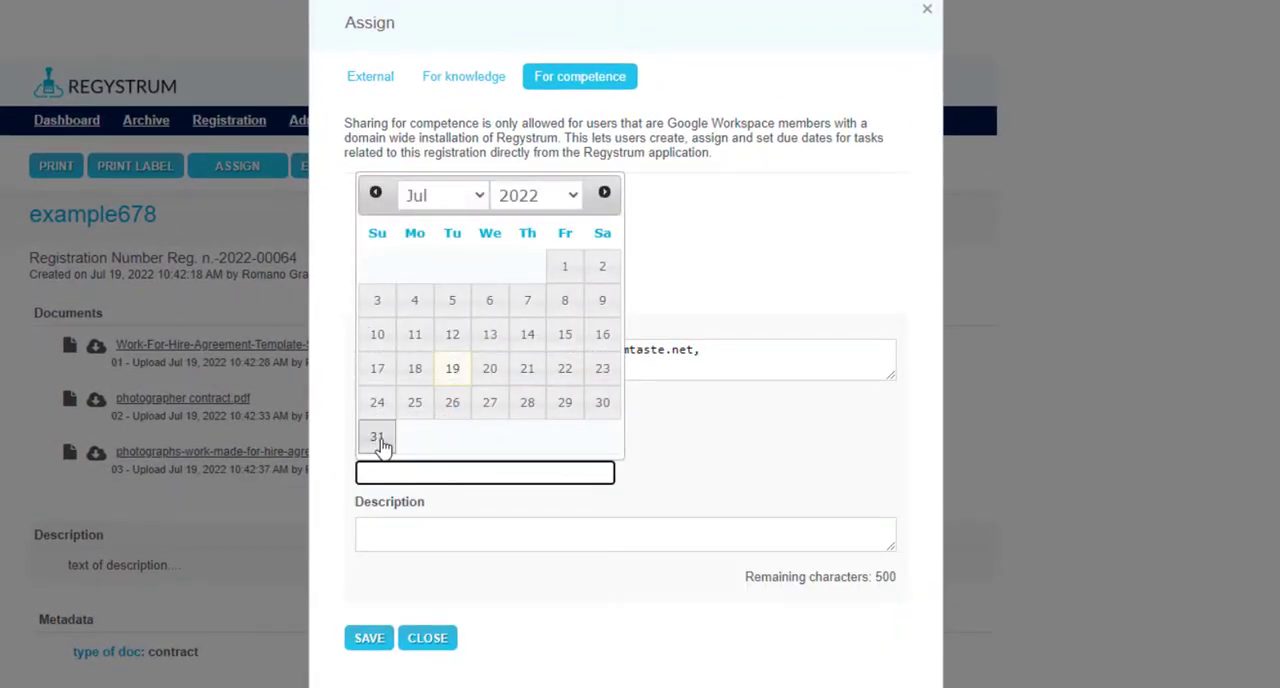
click(380, 442)
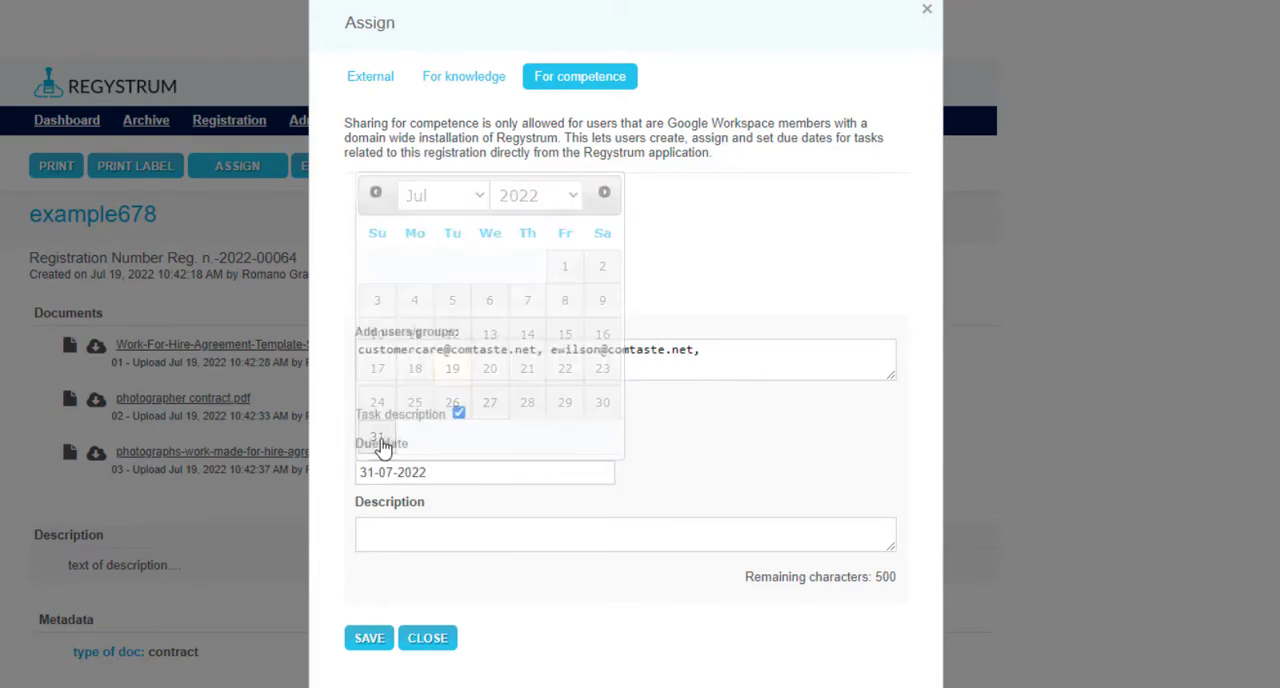
click(416, 530)
text(Plea)
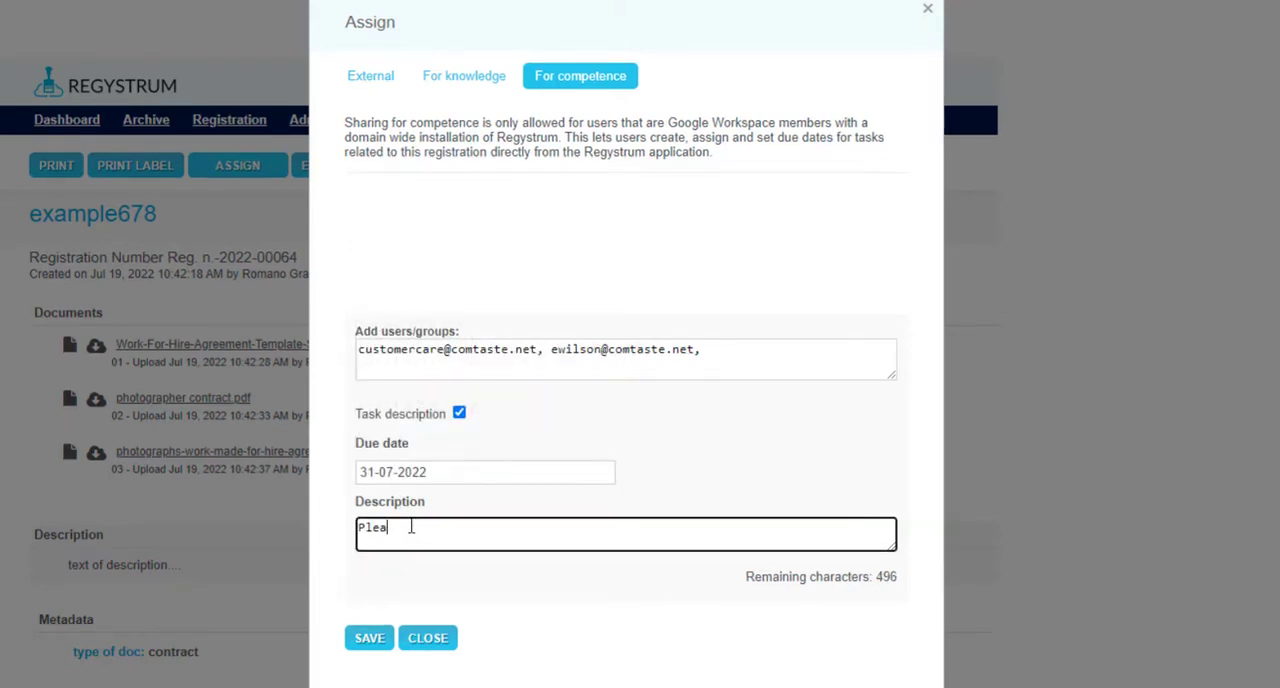
text(se take good care of....)
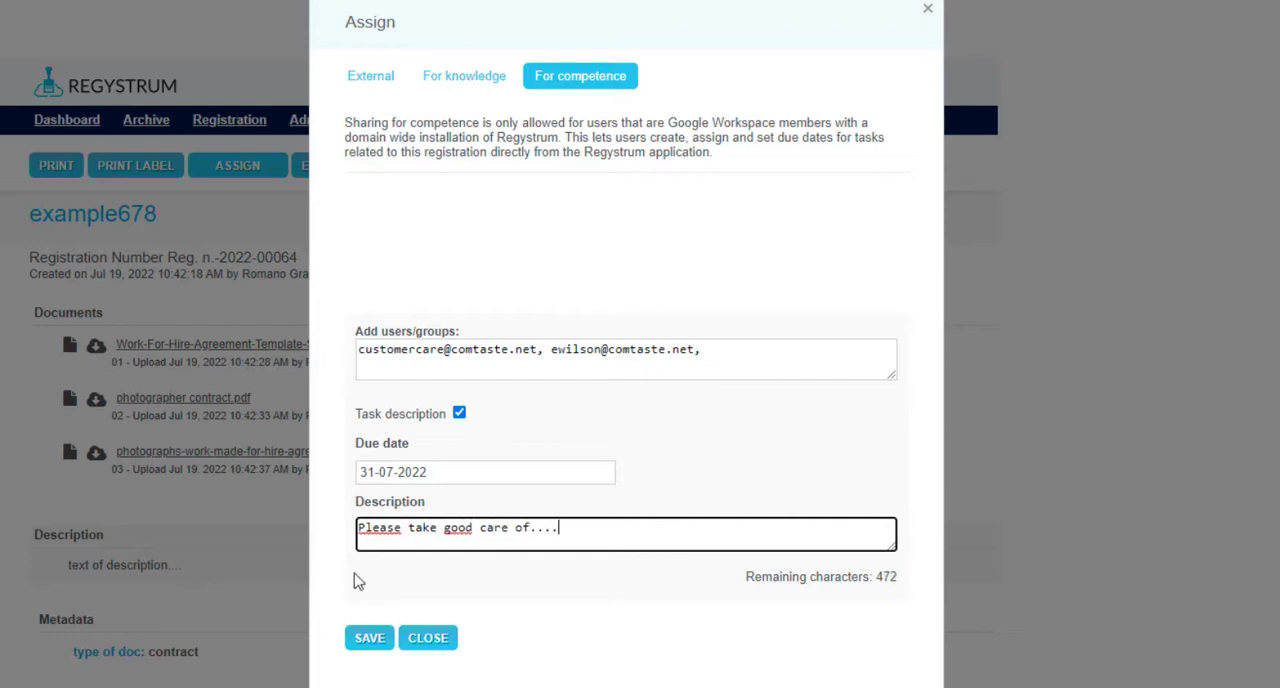
click(364, 644)
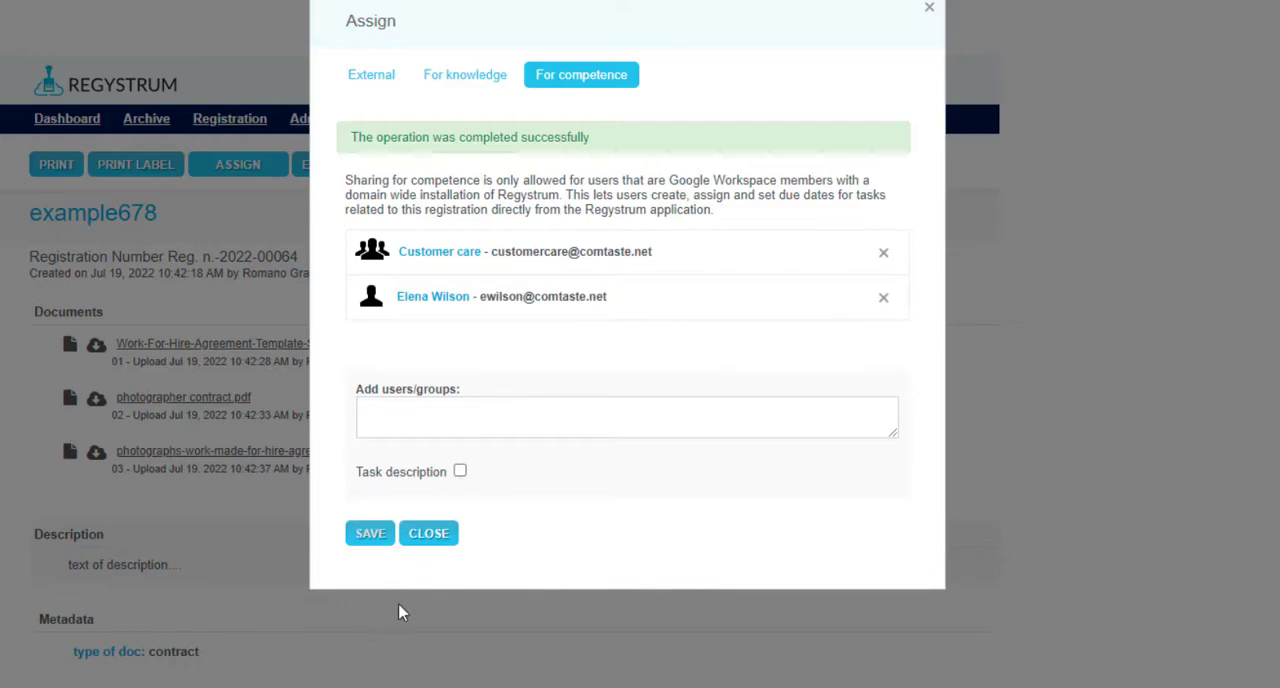
click(421, 540)
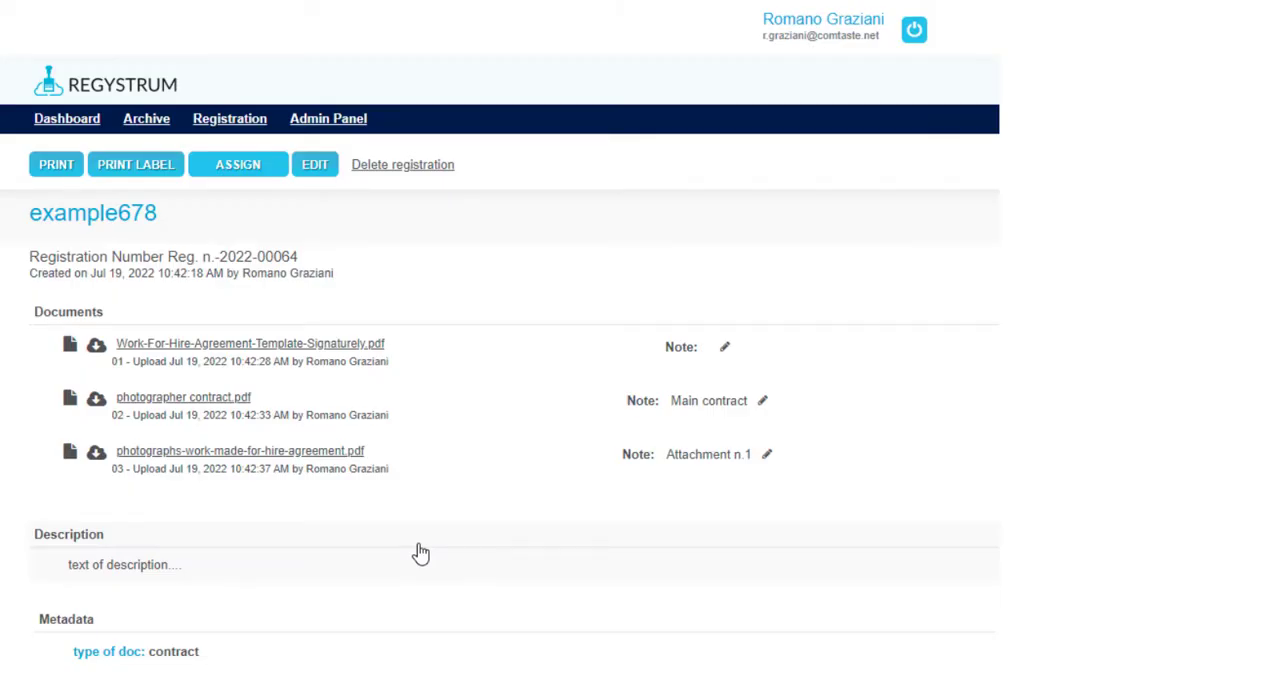
- Review the competence assignments of the example678 registration and expand its history
scroll(421, 553, down, 4)
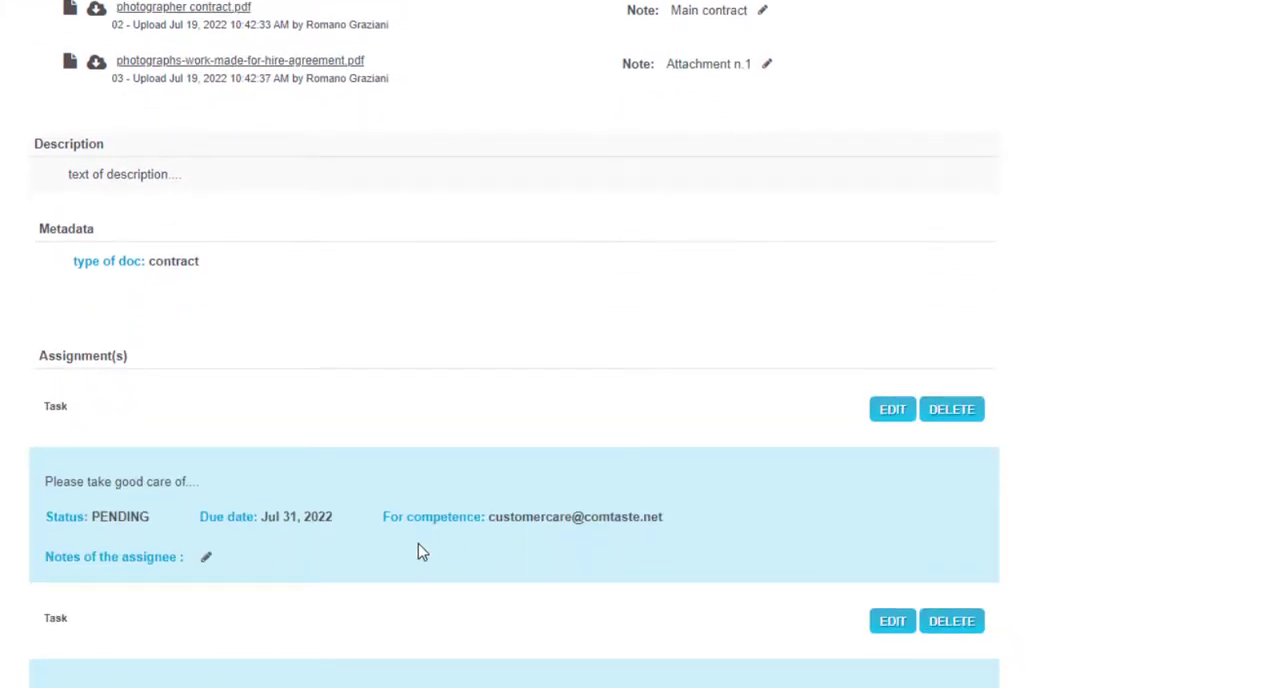
scroll(421, 553, down, 1)
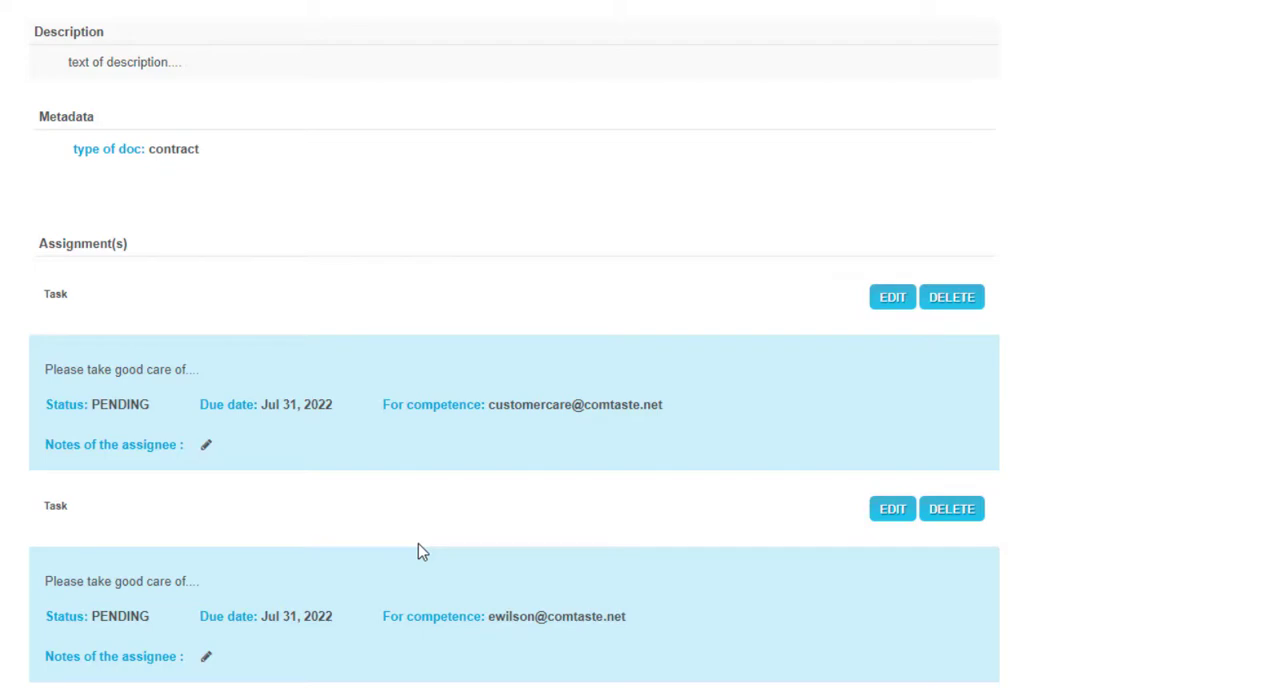
scroll(420, 548, down, 1)
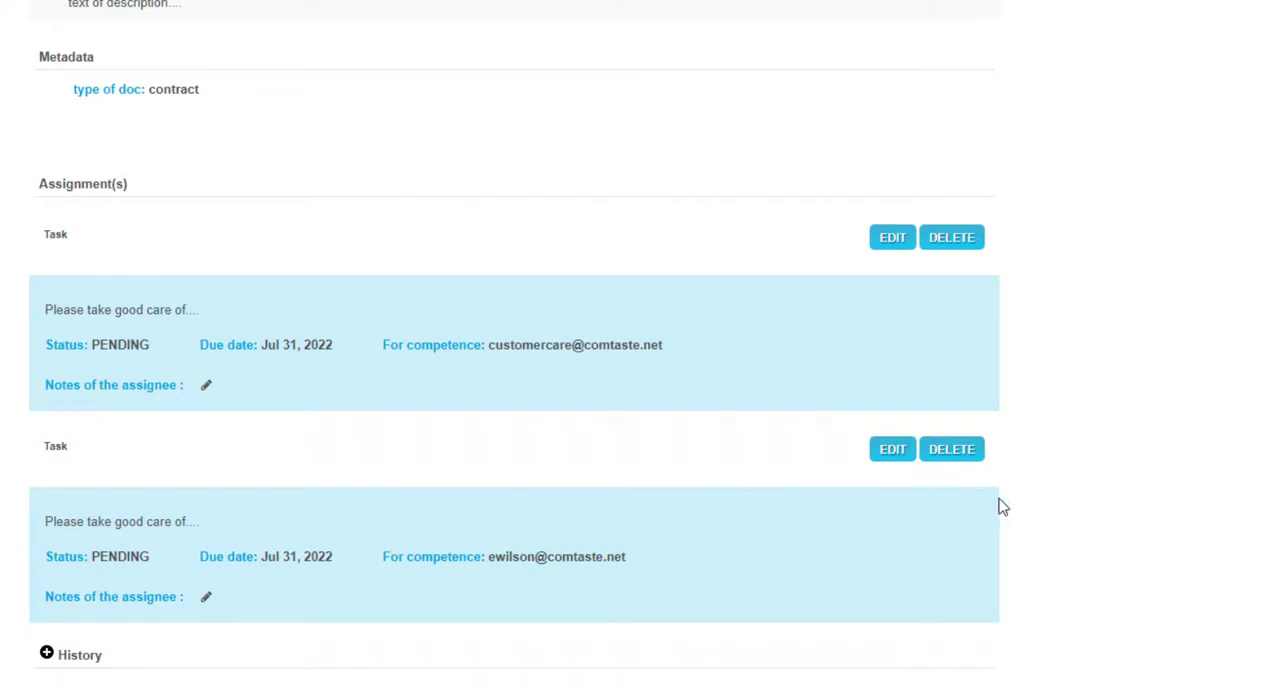
click(47, 654)
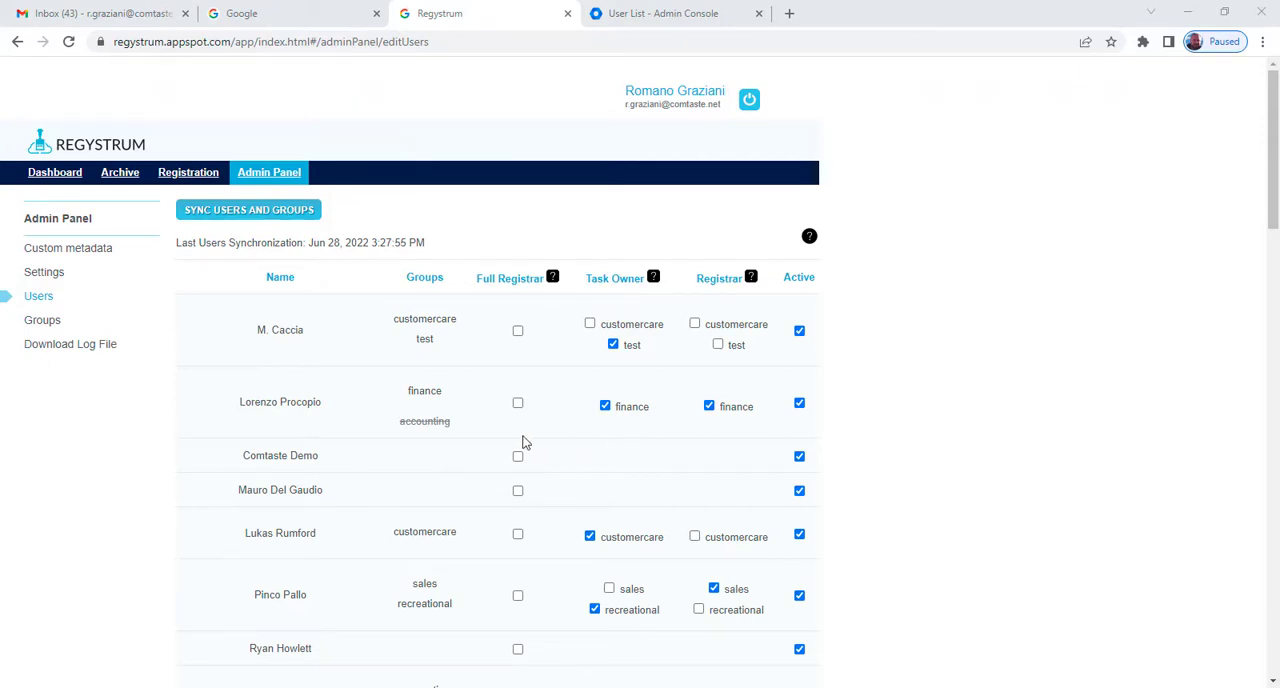
- Enable the Customer care group in the group administration
click(53, 325)
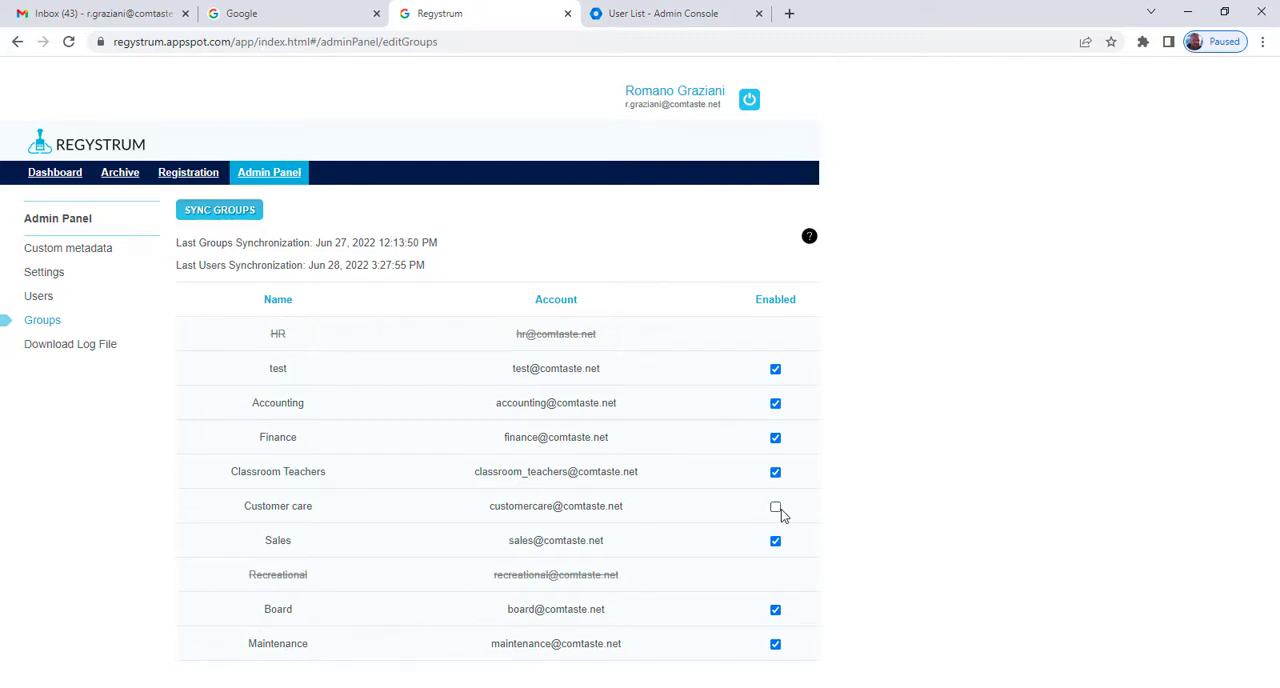
click(777, 508)
- In the user administration, revoke and restore the customercare task owner role for the user belonging only to that group
click(40, 297)
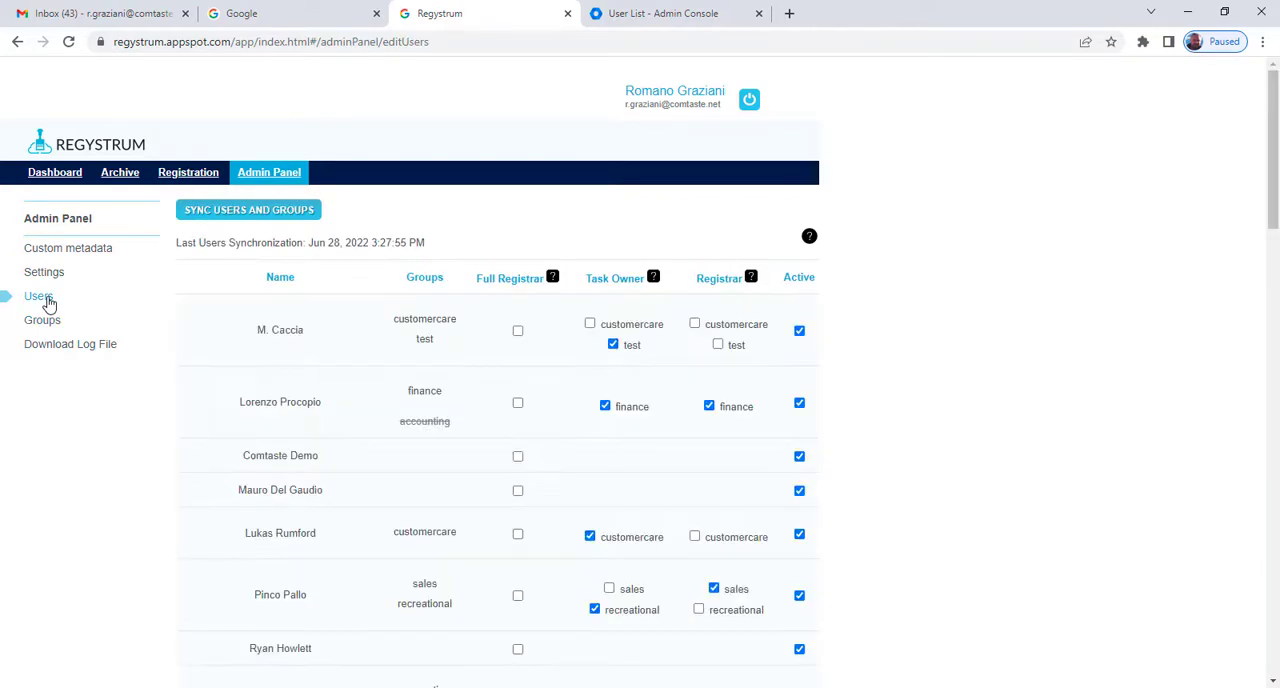
click(591, 537)
click(590, 537)
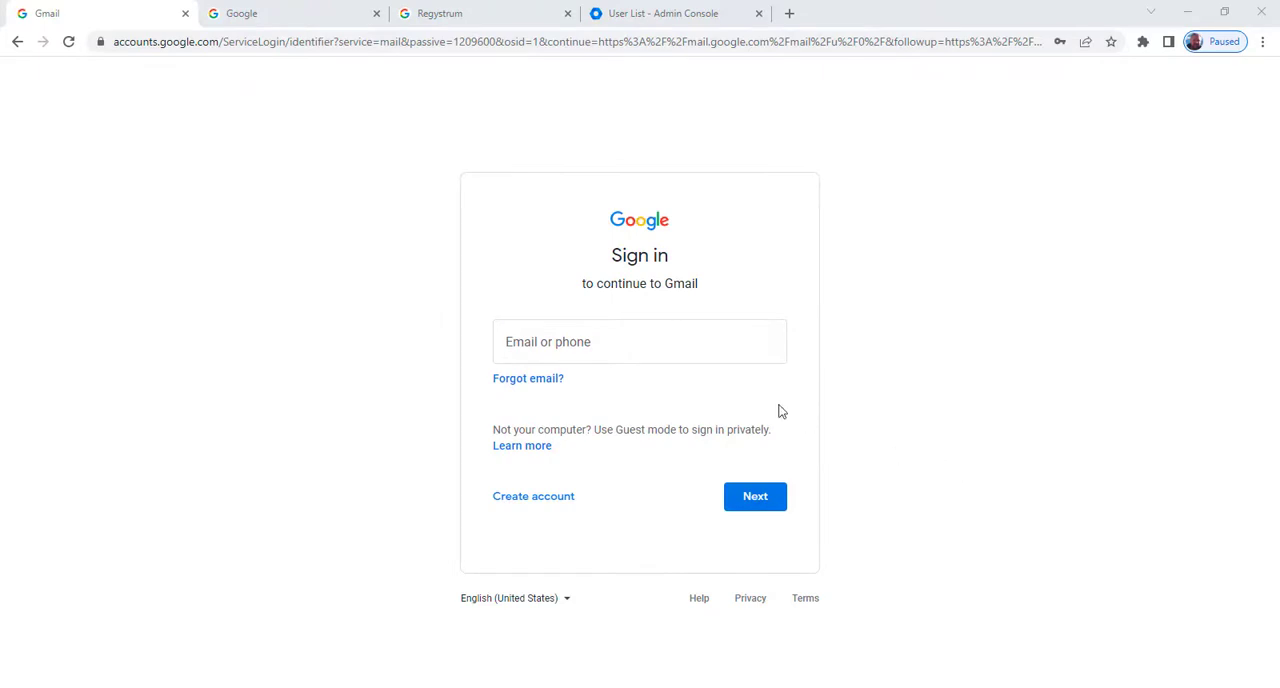
- Sign in to Gmail as the customer care task owner with the account's e-mail address and password
click(654, 349)
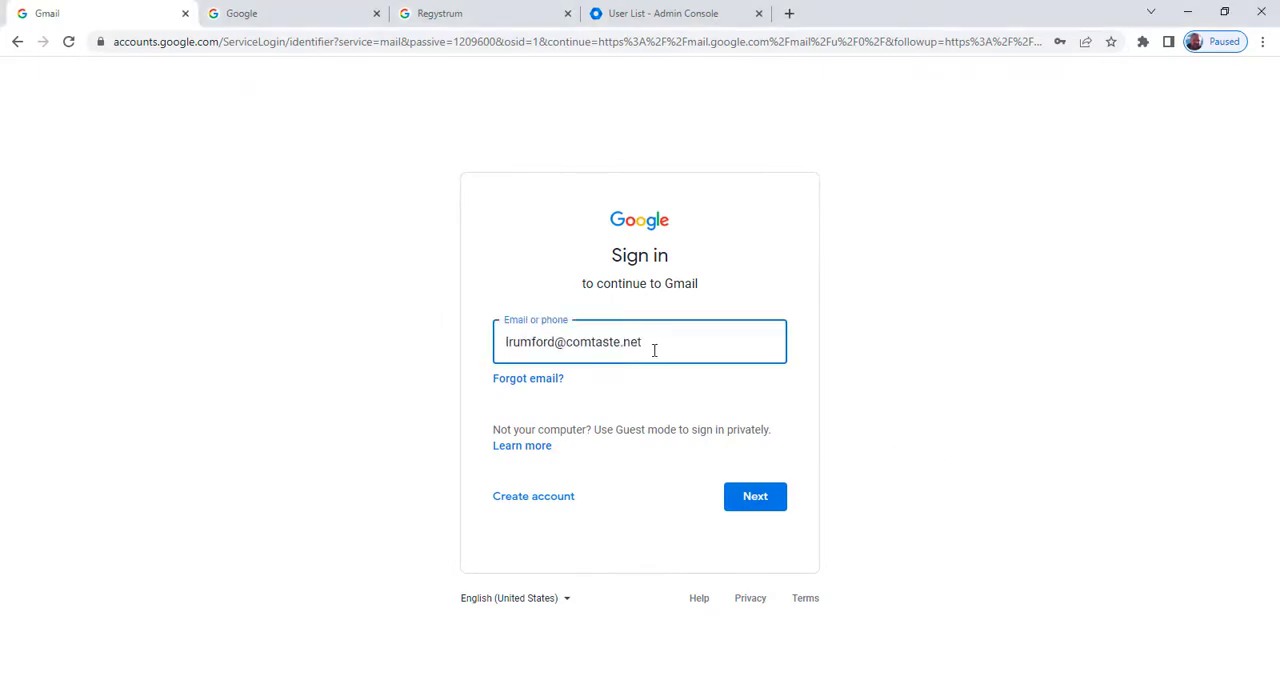
click(755, 508)
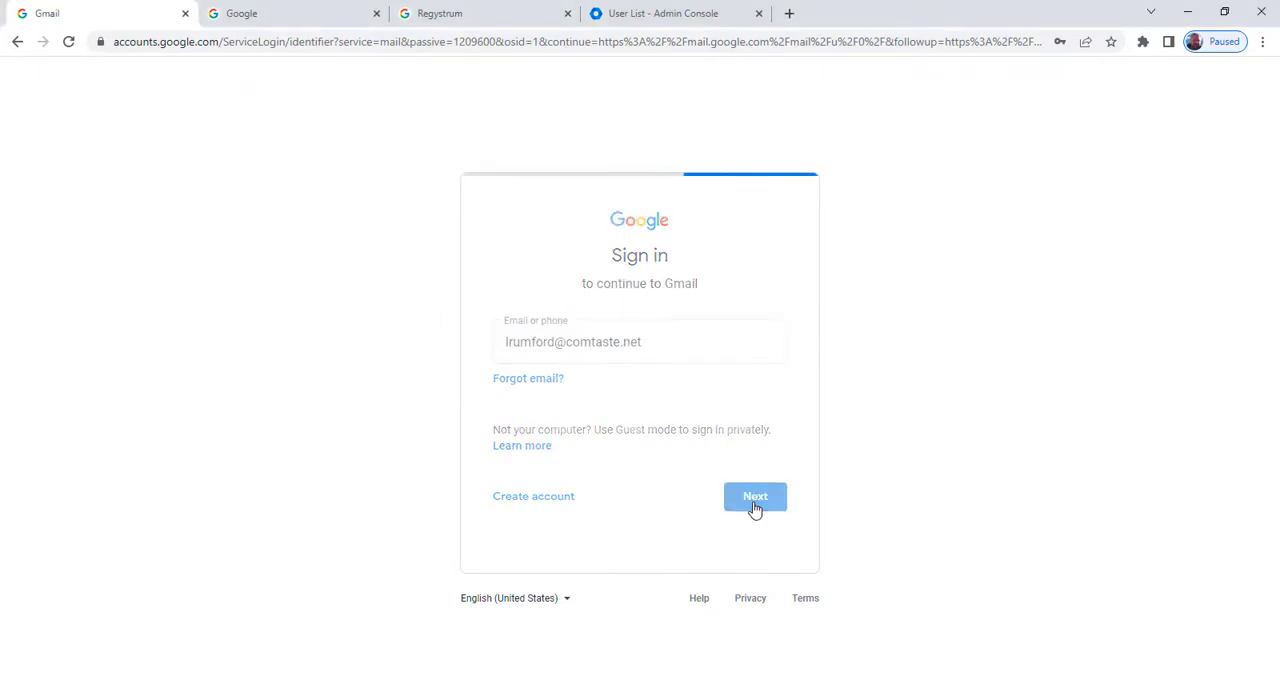
text(••••••••••)
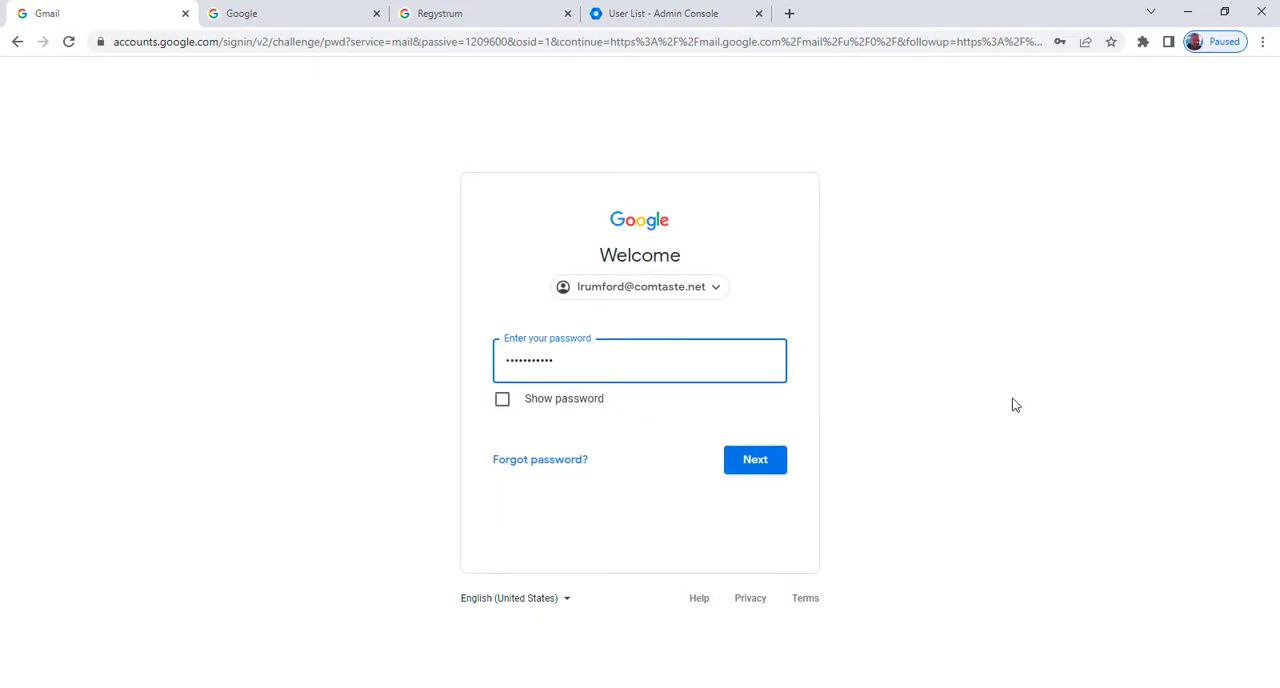
click(770, 462)
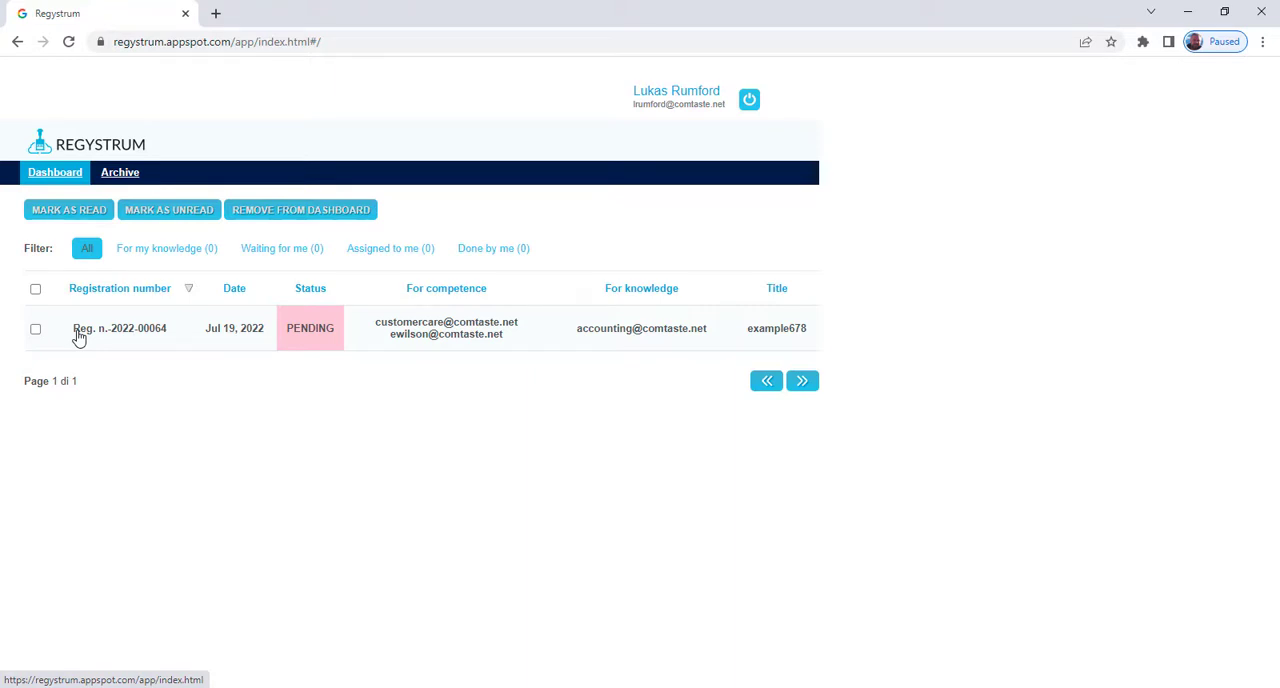
- Open the example678 registration in Regystrum and take ownership of the pending customer care task
click(78, 338)
scroll(286, 451, down, 1)
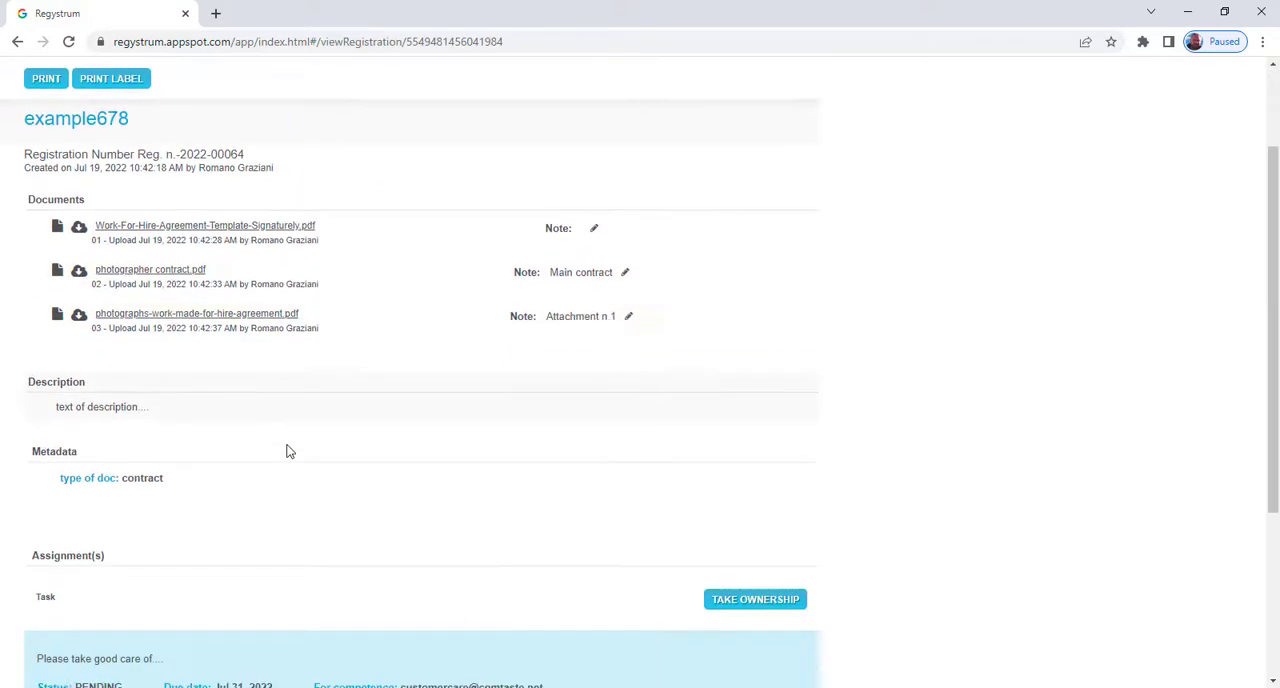
scroll(287, 451, down, 3)
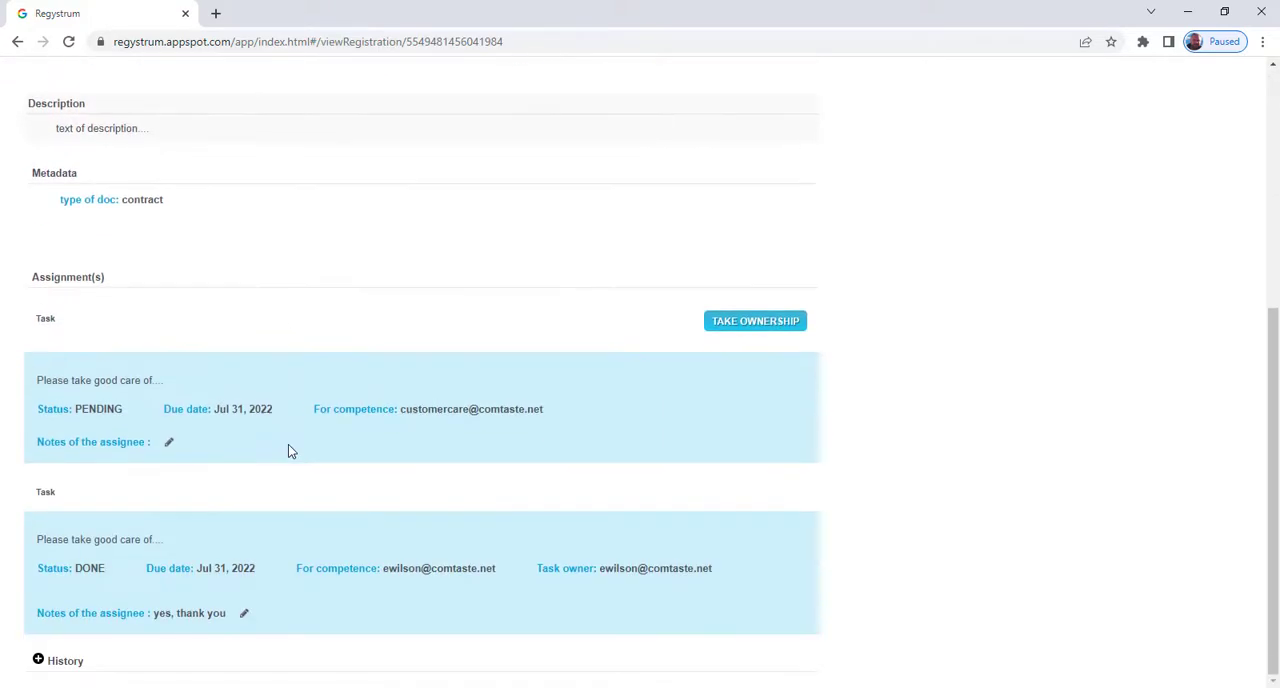
click(730, 330)
click(722, 150)
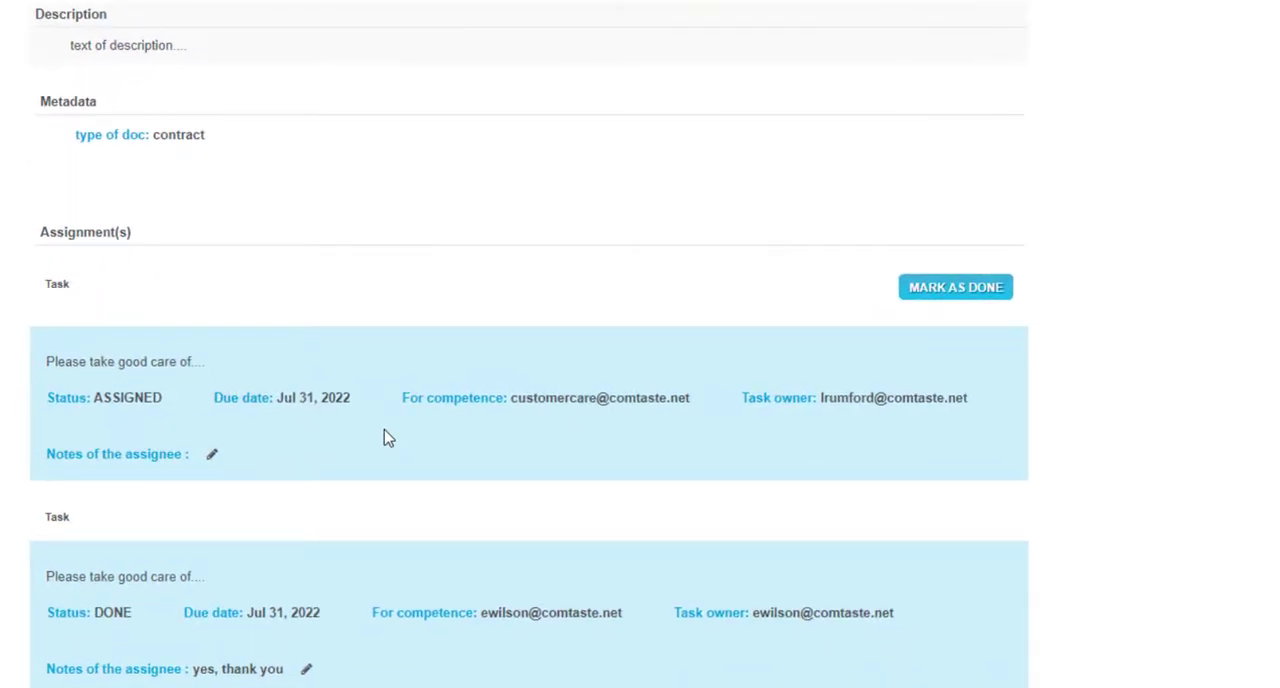
- Mark the customer care task as done and confirm closing it
click(918, 303)
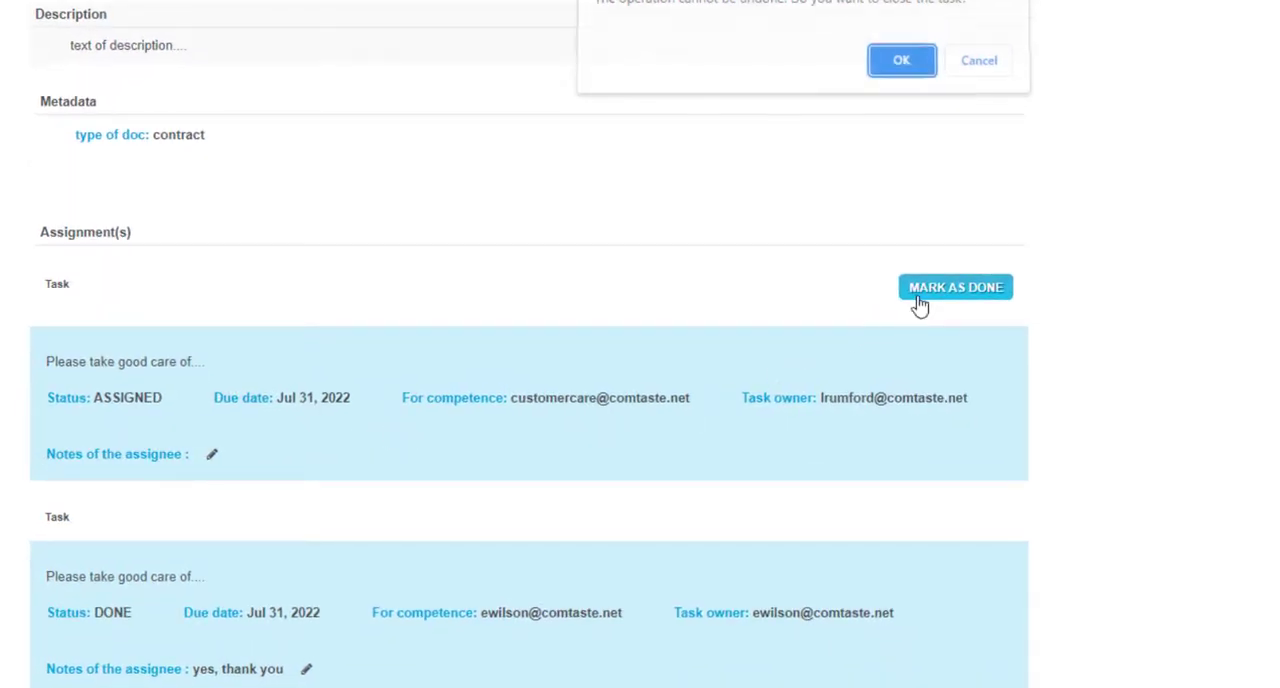
click(890, 70)
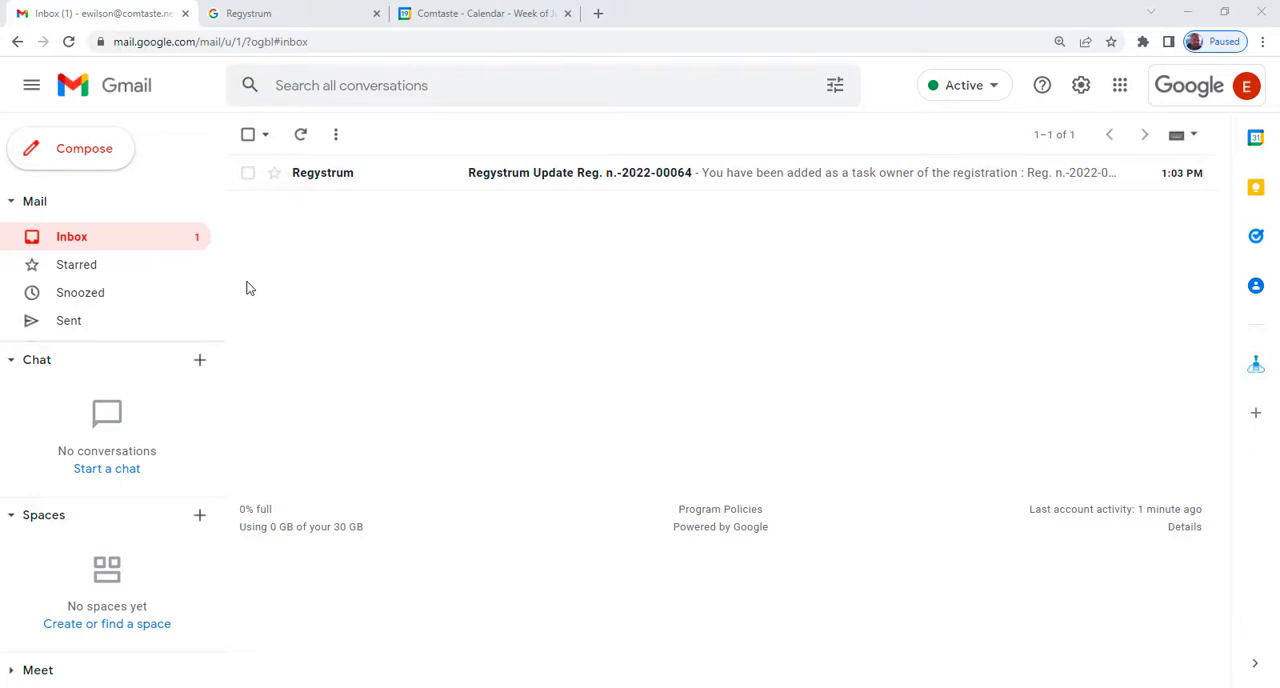
- Open the Regystrum update e-mail in the individual assignee's Gmail inbox, follow its link and open the assigned registration
click(491, 186)
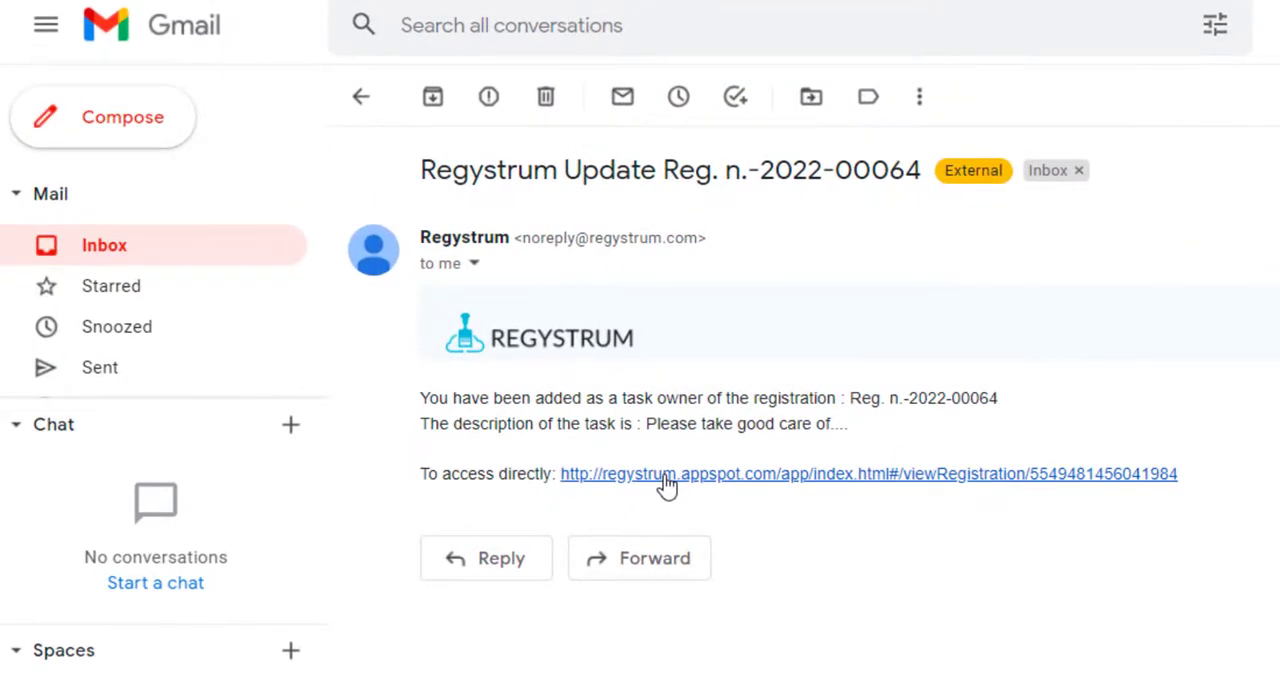
click(667, 484)
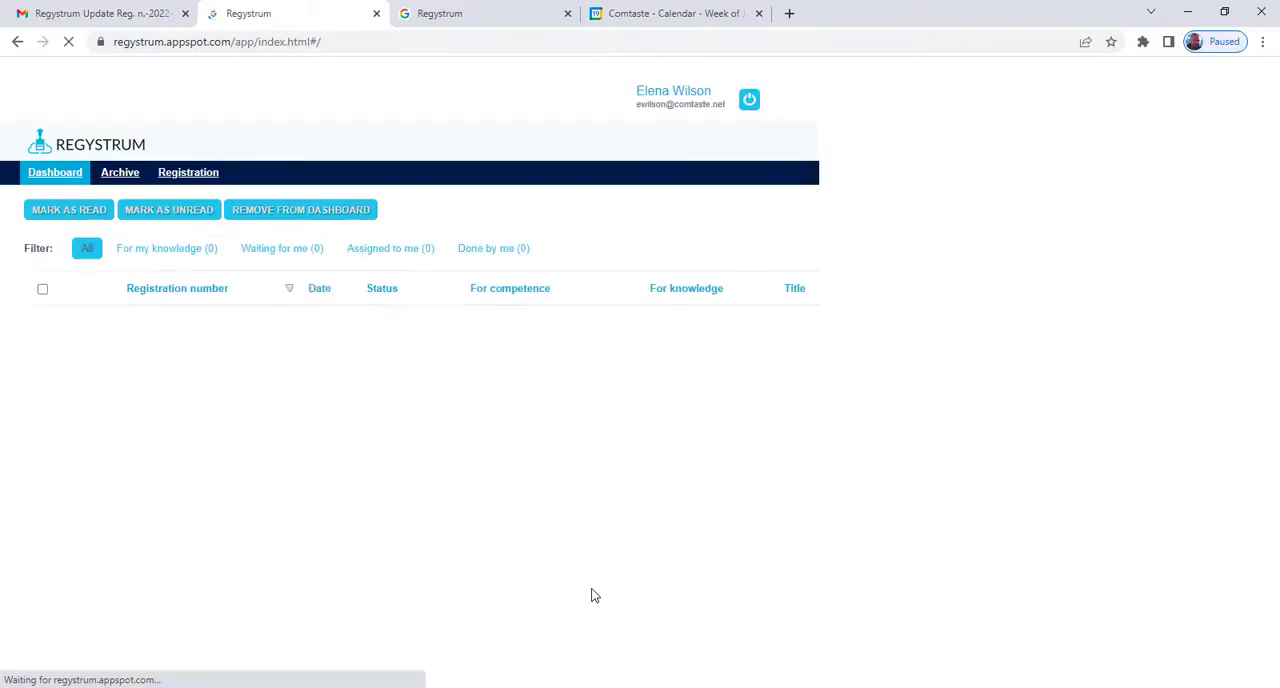
click(141, 328)
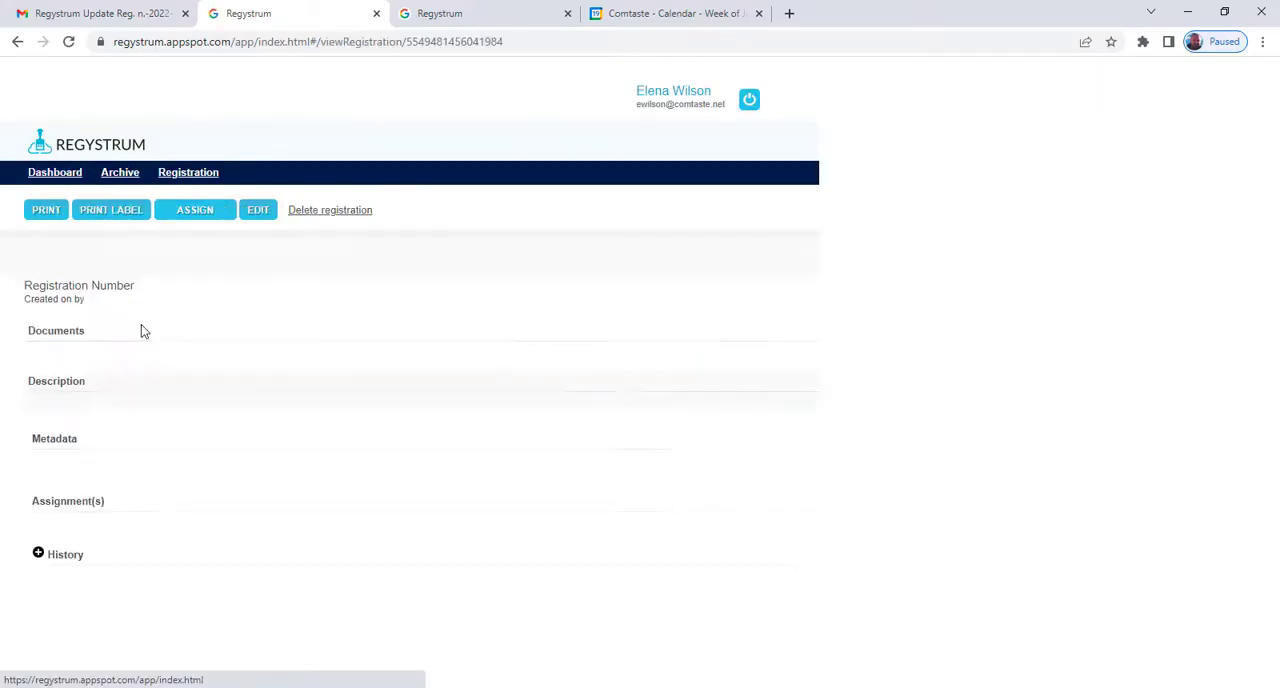